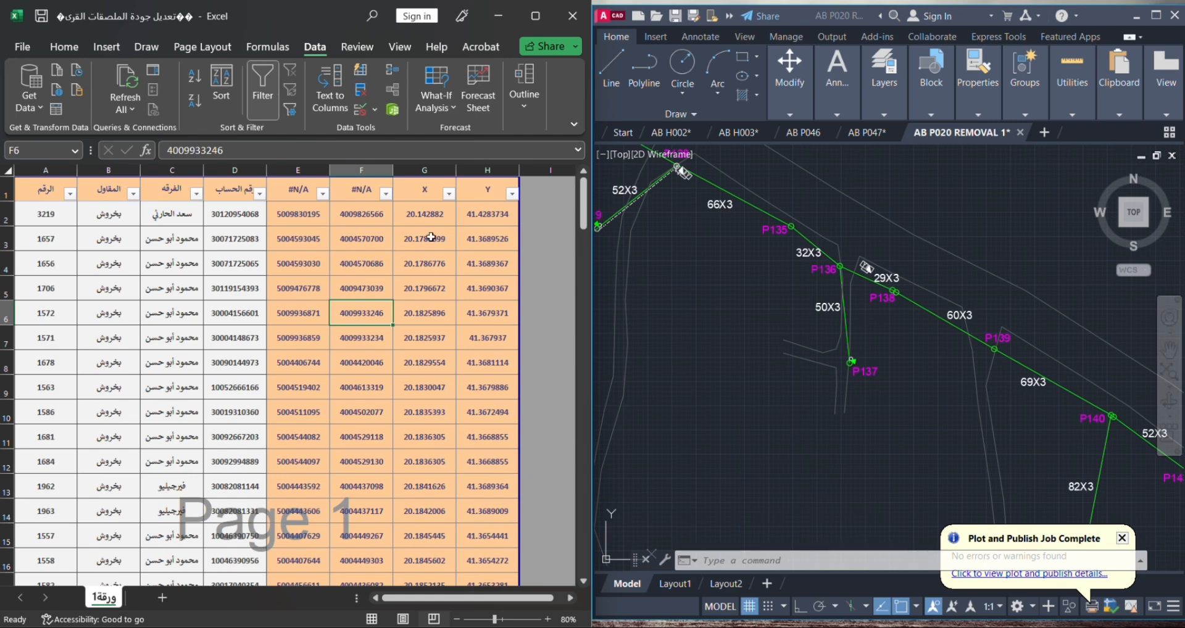
# - Review the X and Y coordinate columns from the first data row down through the rest of the sheet
pyautogui.click(432, 219)
pyautogui.click(480, 223)
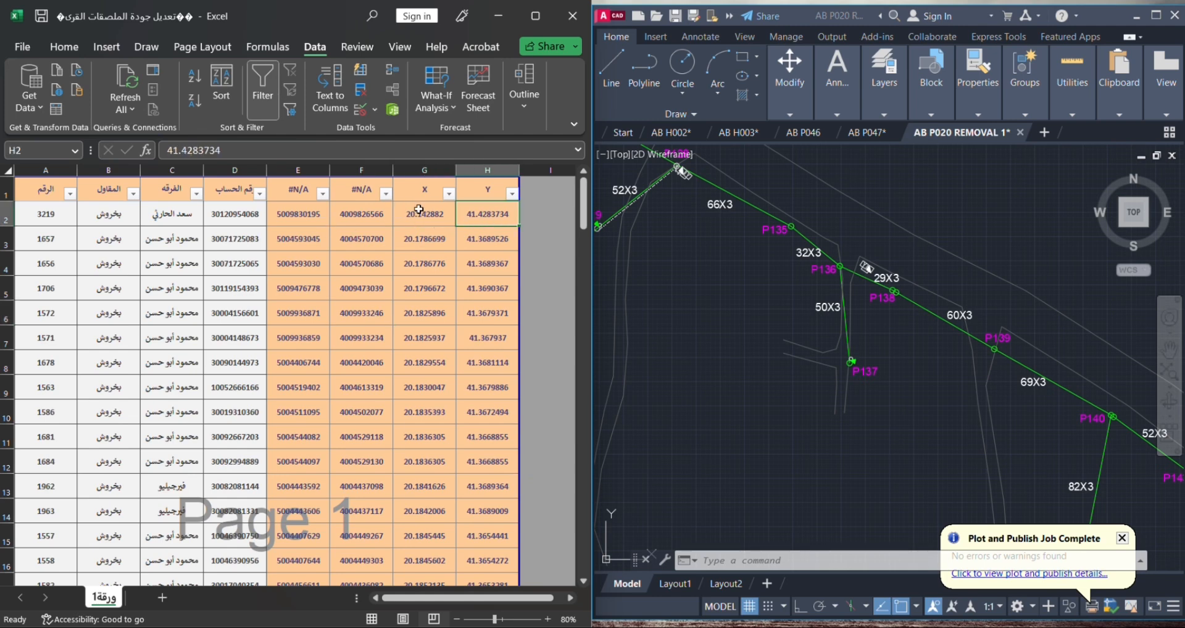
pyautogui.moveTo(419, 210); pyautogui.dragTo(477, 213)
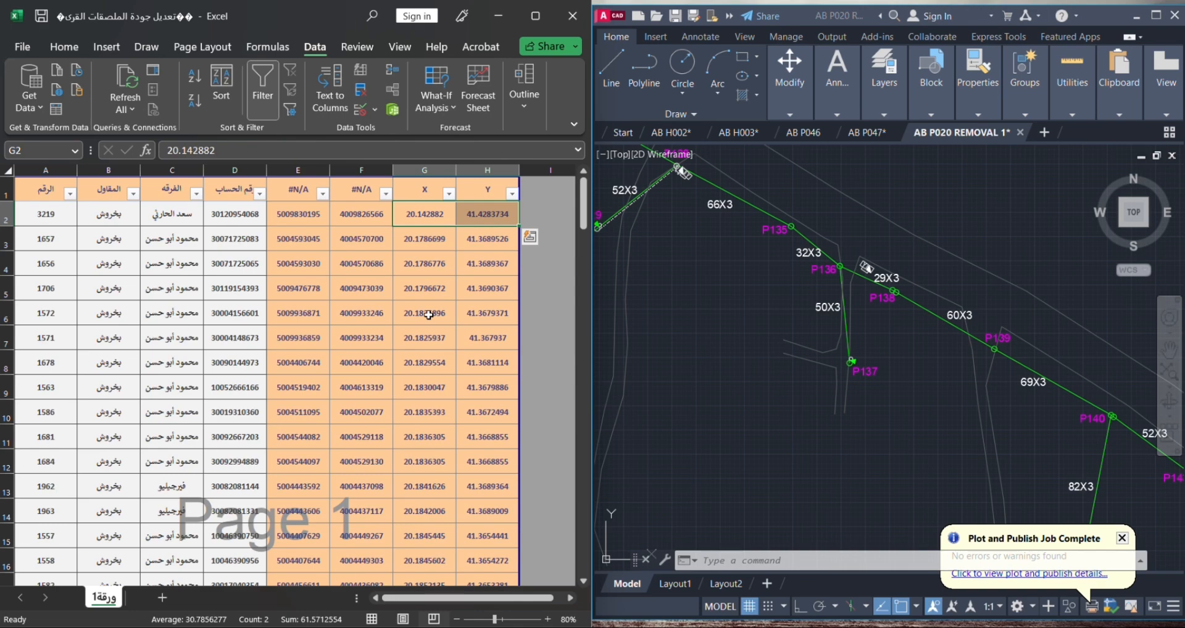
pyautogui.moveTo(413, 215); pyautogui.dragTo(479, 611)
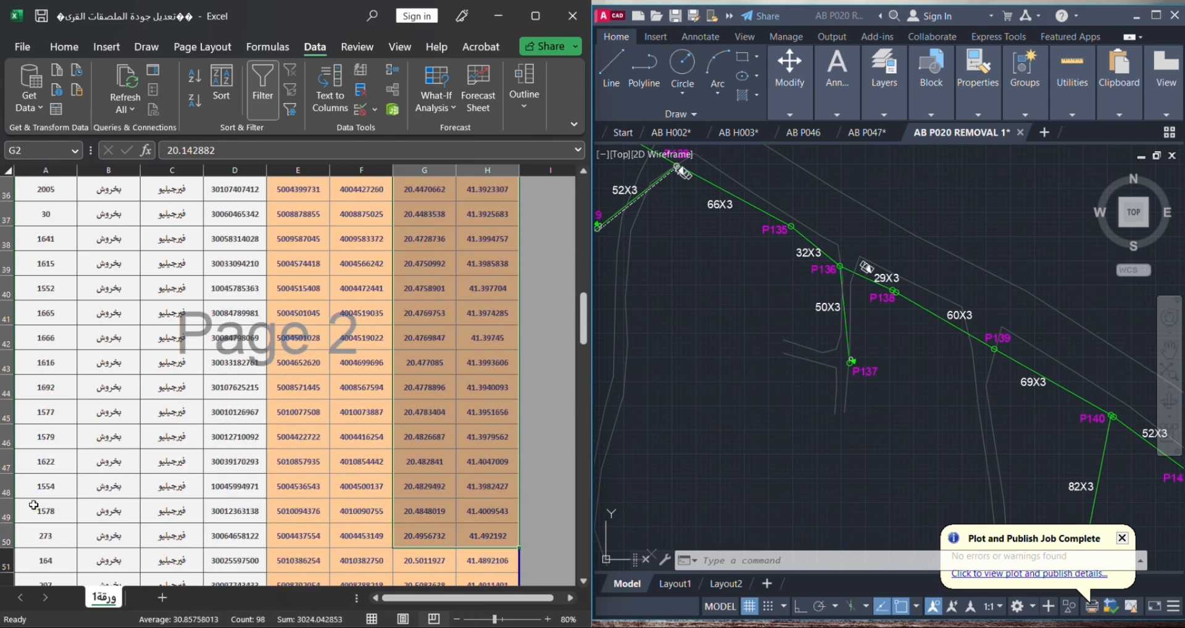
pyautogui.scroll(-17, 58, 490)
pyautogui.scroll(-3, 340, 463)
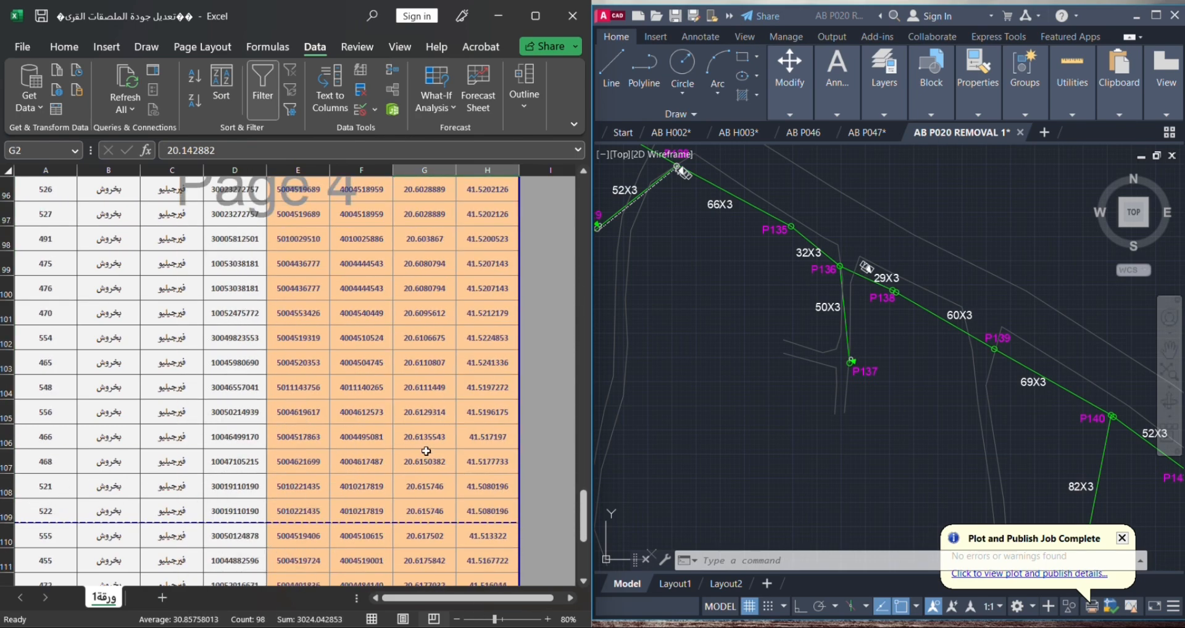
pyautogui.scroll(20, 420, 460)
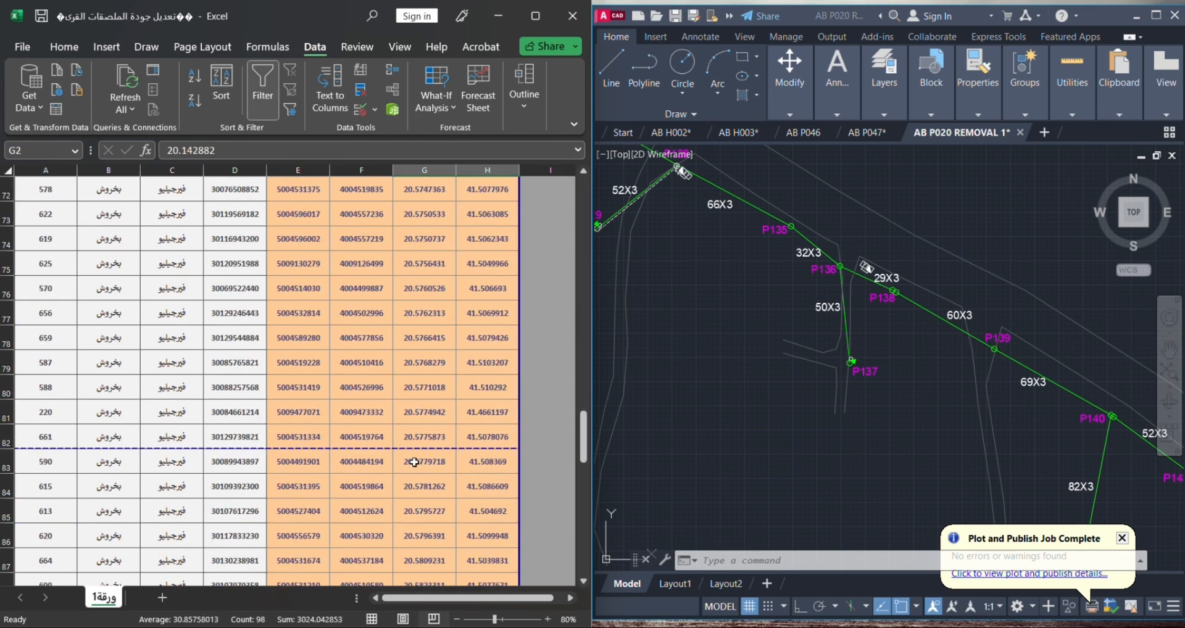
pyautogui.scroll(6, 410, 448)
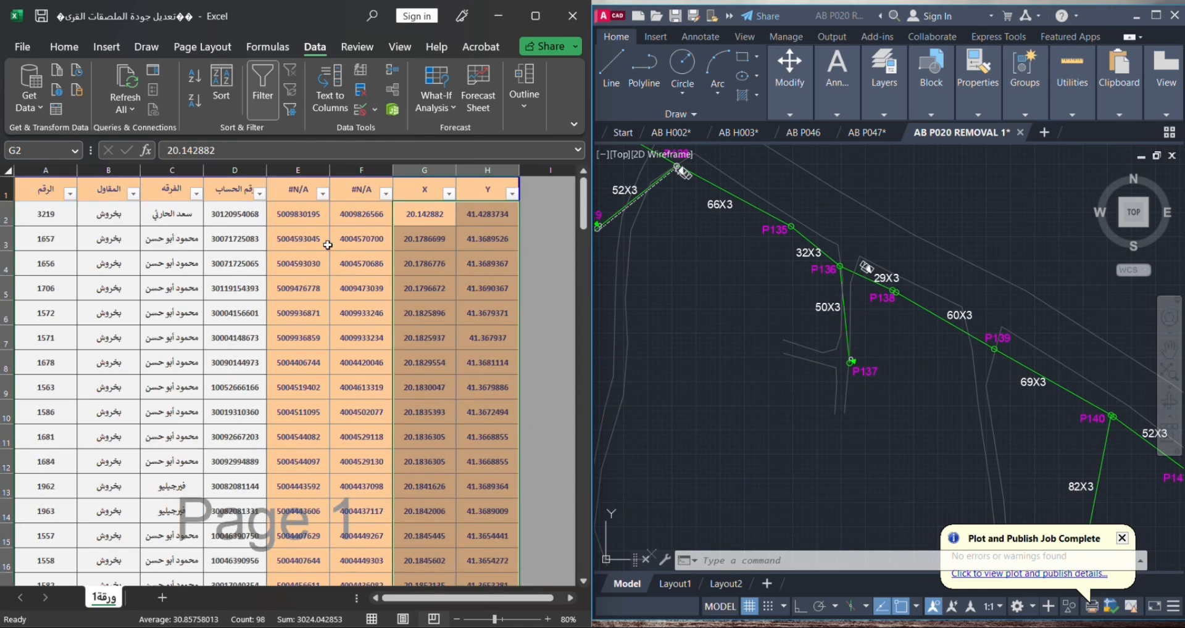
# - Delete columns B through F so that the X and Y coordinate columns follow the number column directly
pyautogui.click(313, 348)
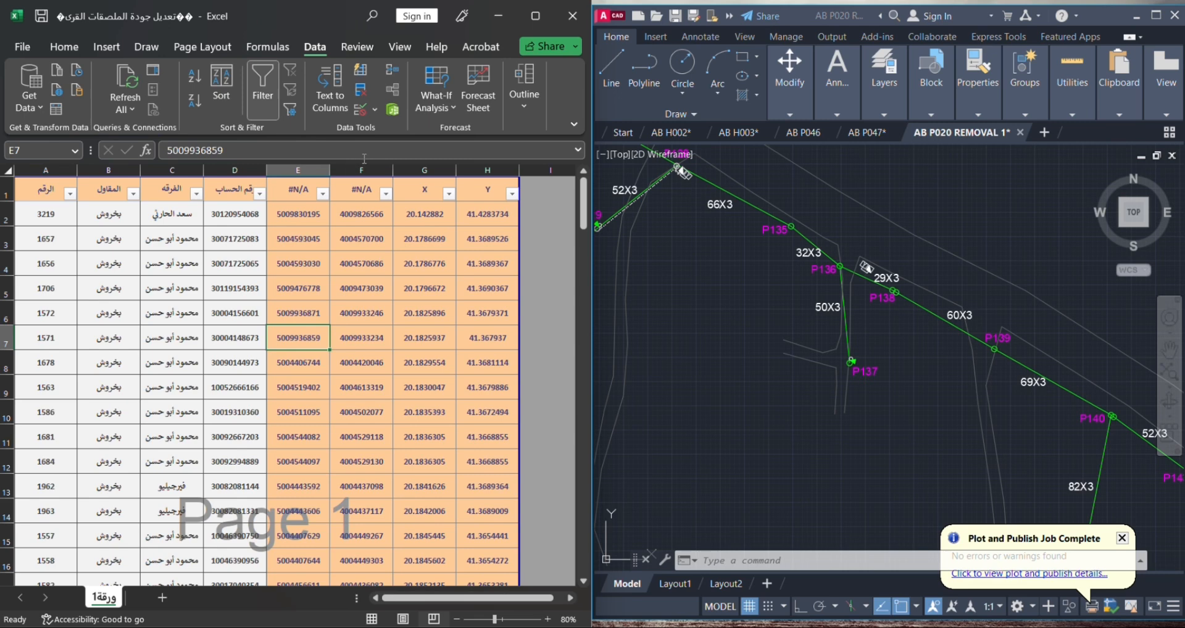
pyautogui.moveTo(359, 170); pyautogui.dragTo(113, 169)
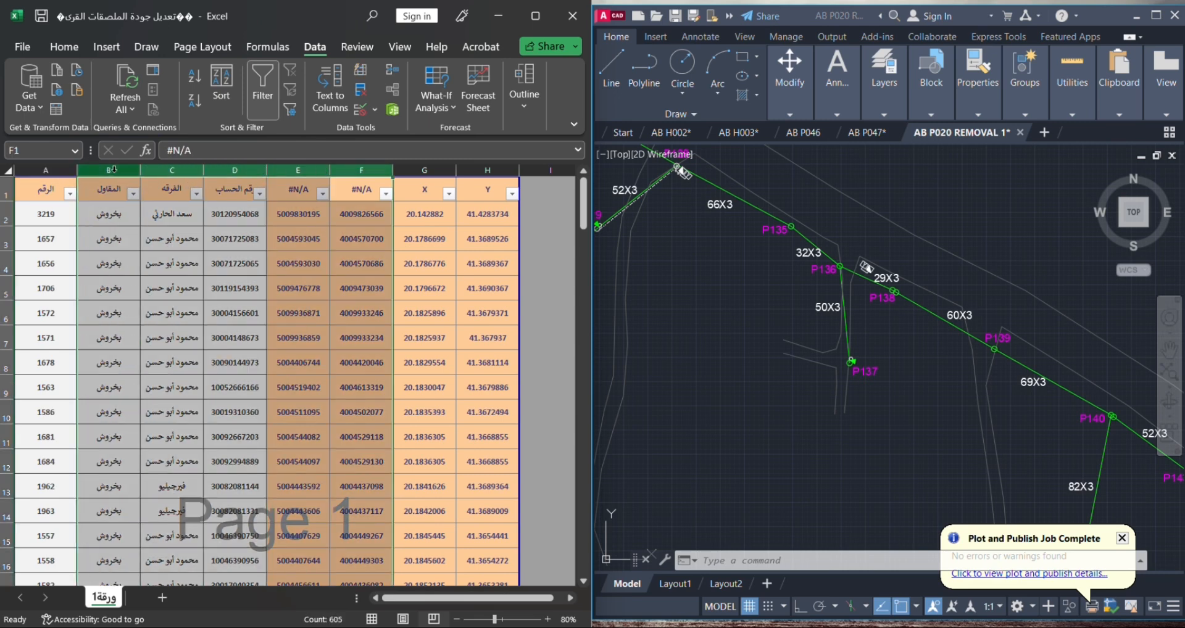
pyautogui.rightClick(113, 169)
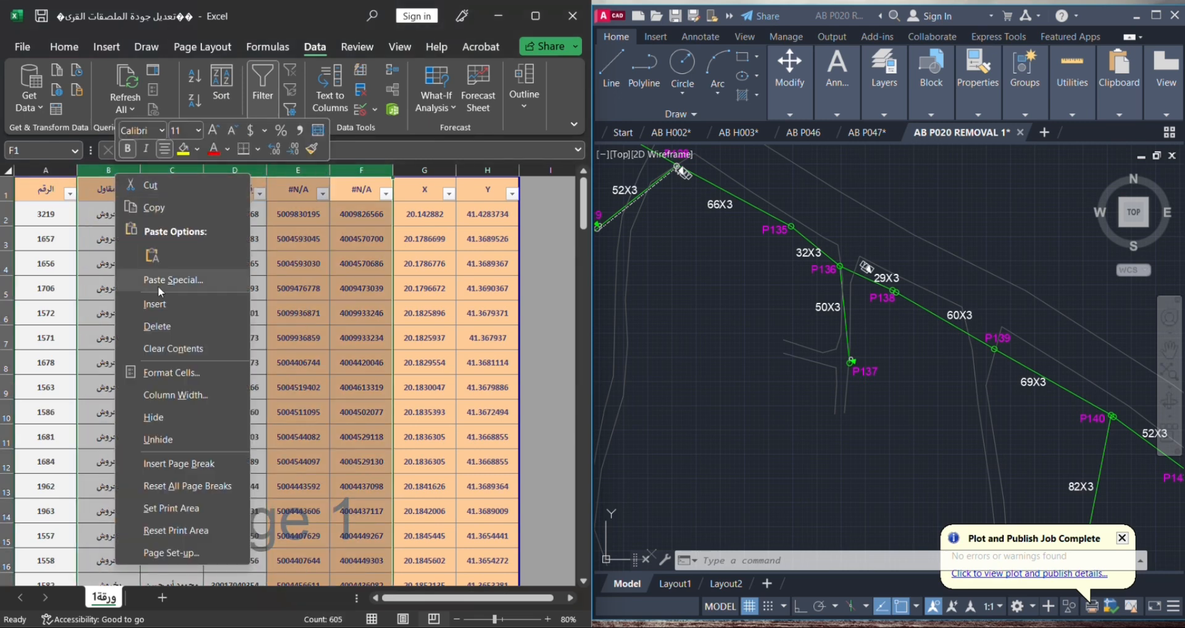
pyautogui.click(179, 332)
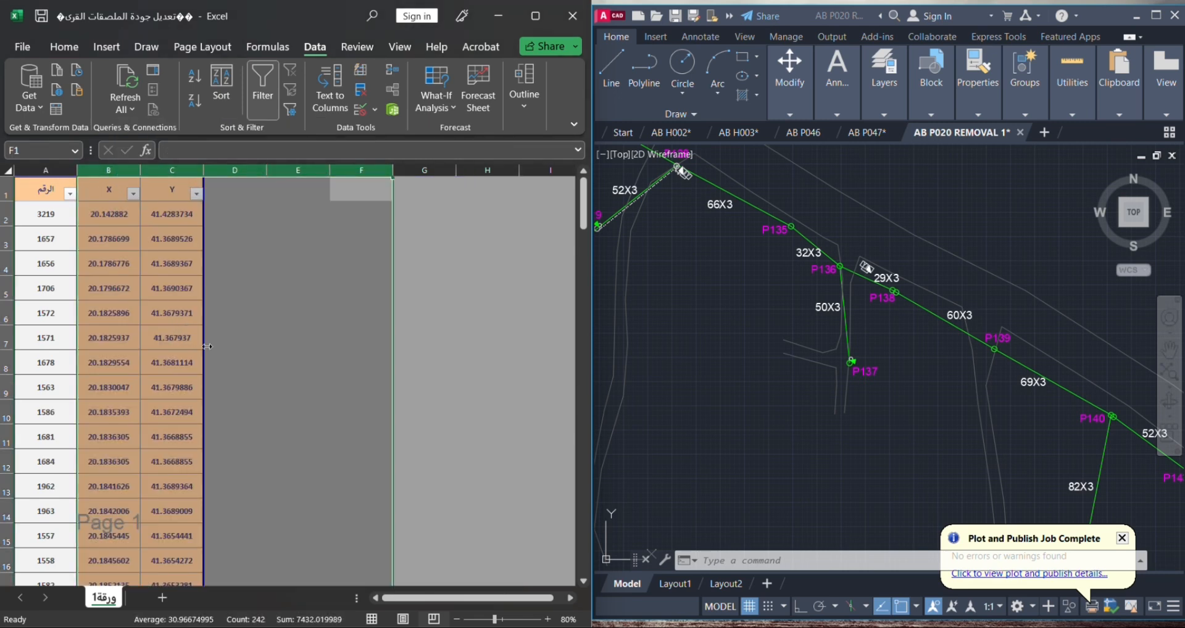
pyautogui.click(150, 388)
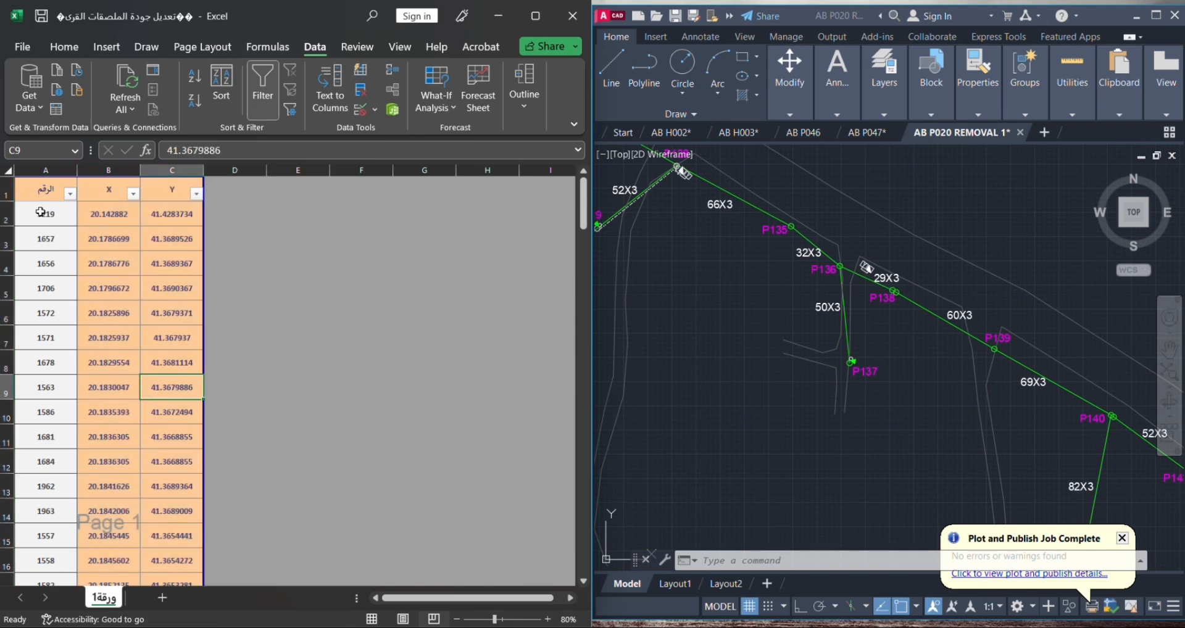
pyautogui.click(99, 211)
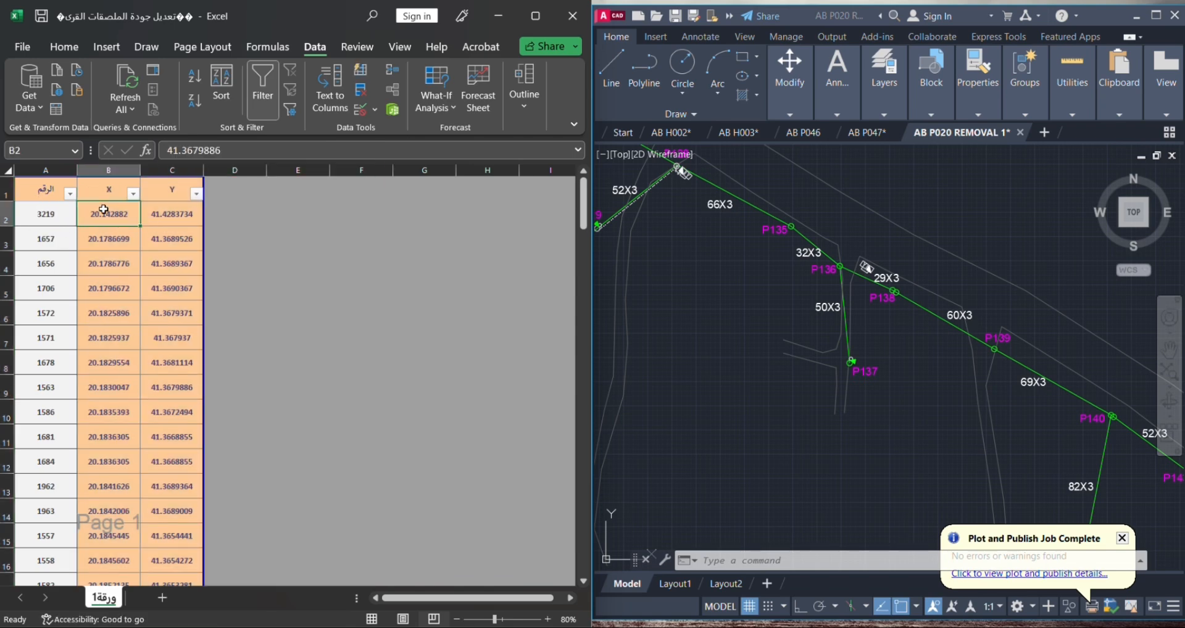
pyautogui.click(146, 207)
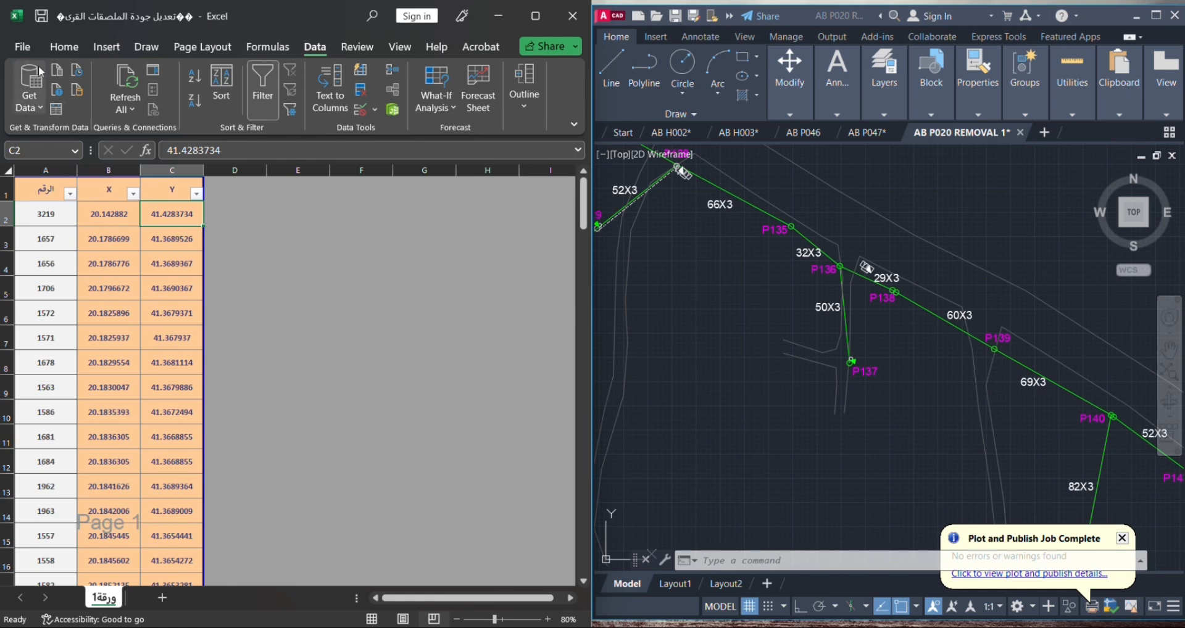
# - Save the workbook to the Desktop as an Excel Workbook, replacing the existing file "تعديل جودة الملصقات القرى (1)"
pyautogui.click(22, 46)
pyautogui.click(57, 289)
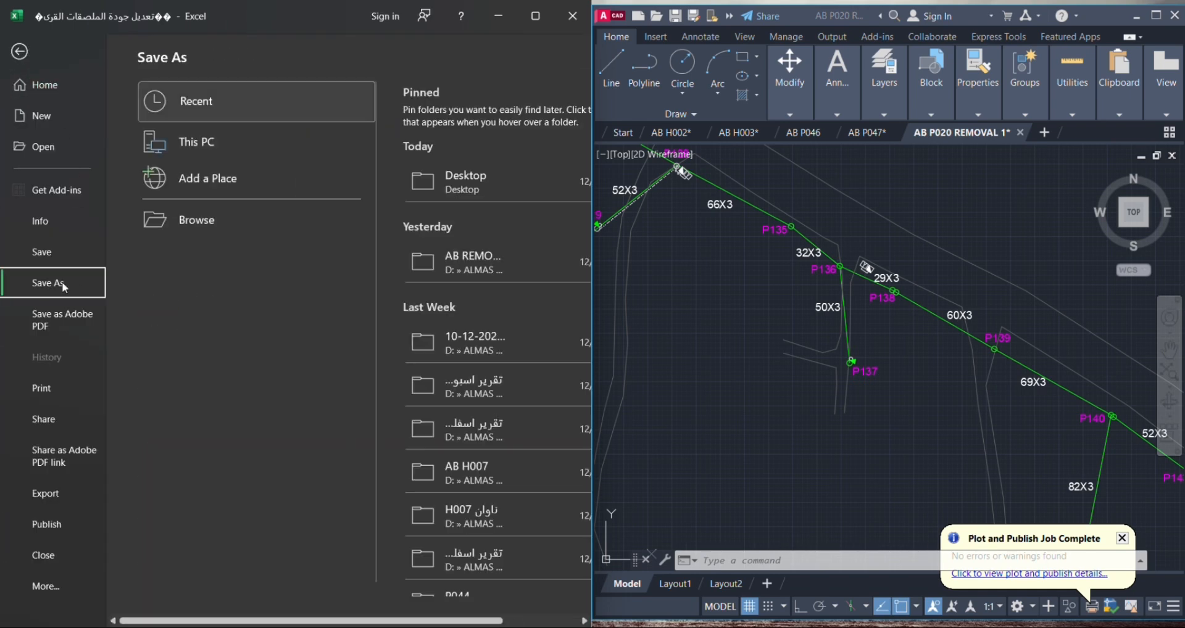
pyautogui.click(206, 222)
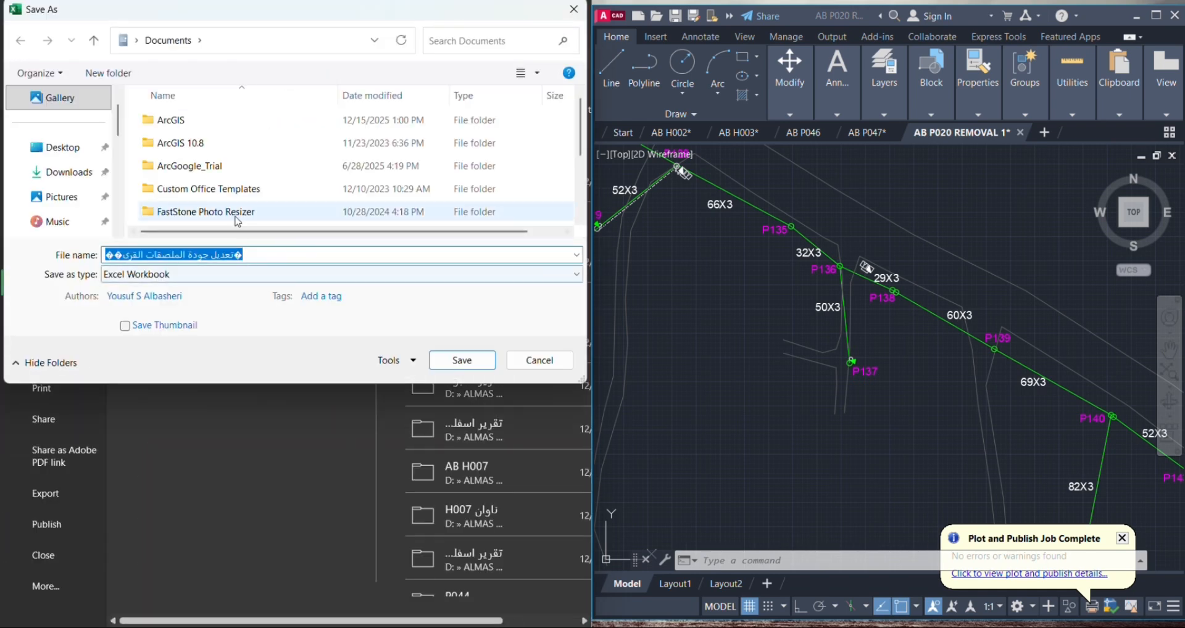
pyautogui.scroll(-3, 247, 203)
pyautogui.scroll(3, 255, 194)
pyautogui.scroll(-3, 255, 194)
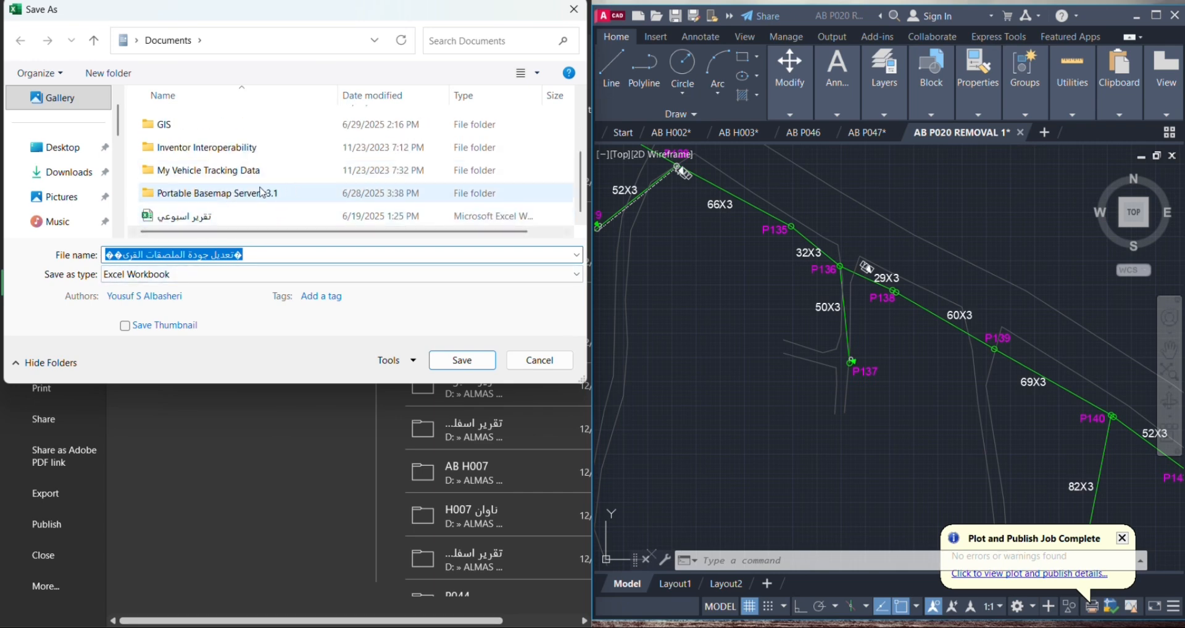
pyautogui.click(92, 148)
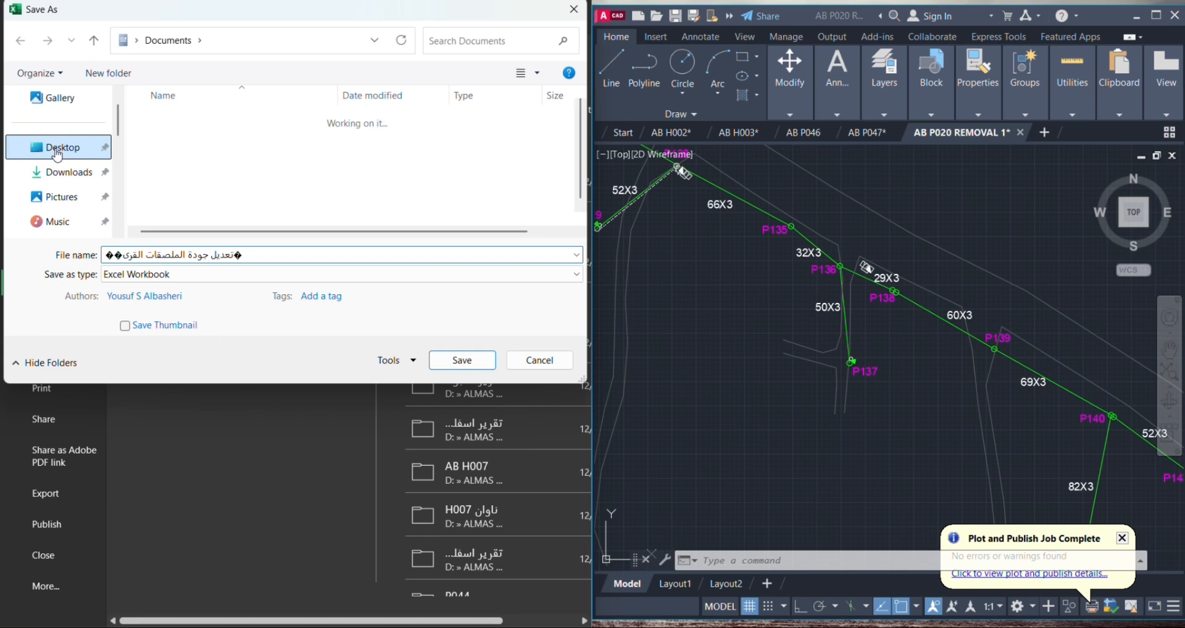
pyautogui.scroll(-1, 256, 205)
pyautogui.click(229, 216)
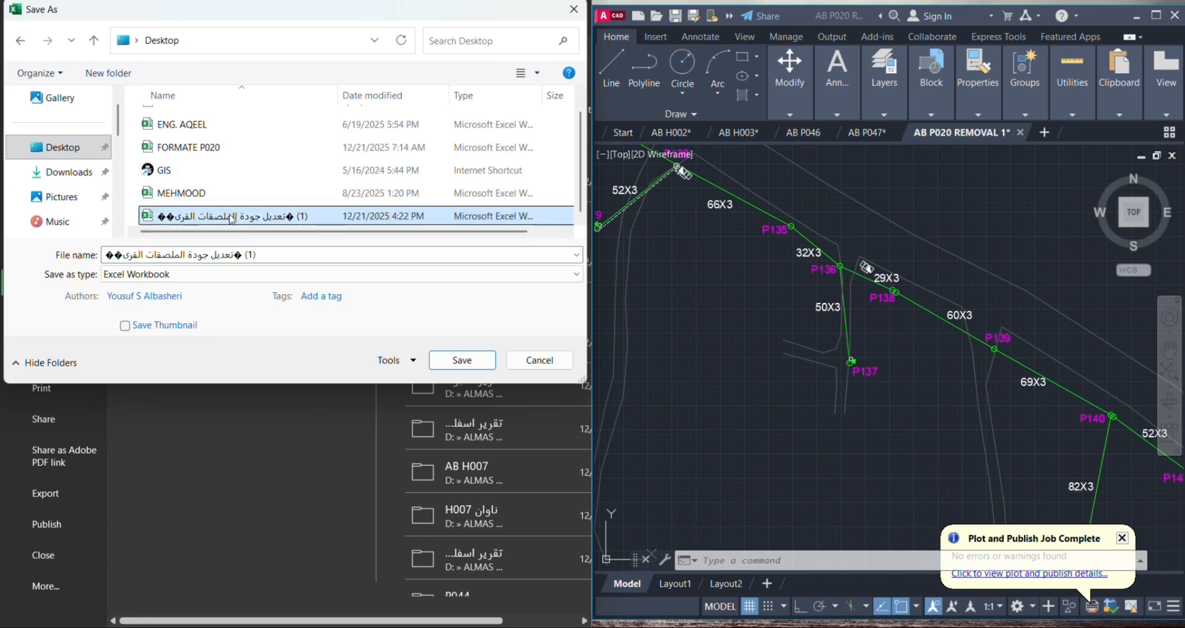
pyautogui.click(462, 361)
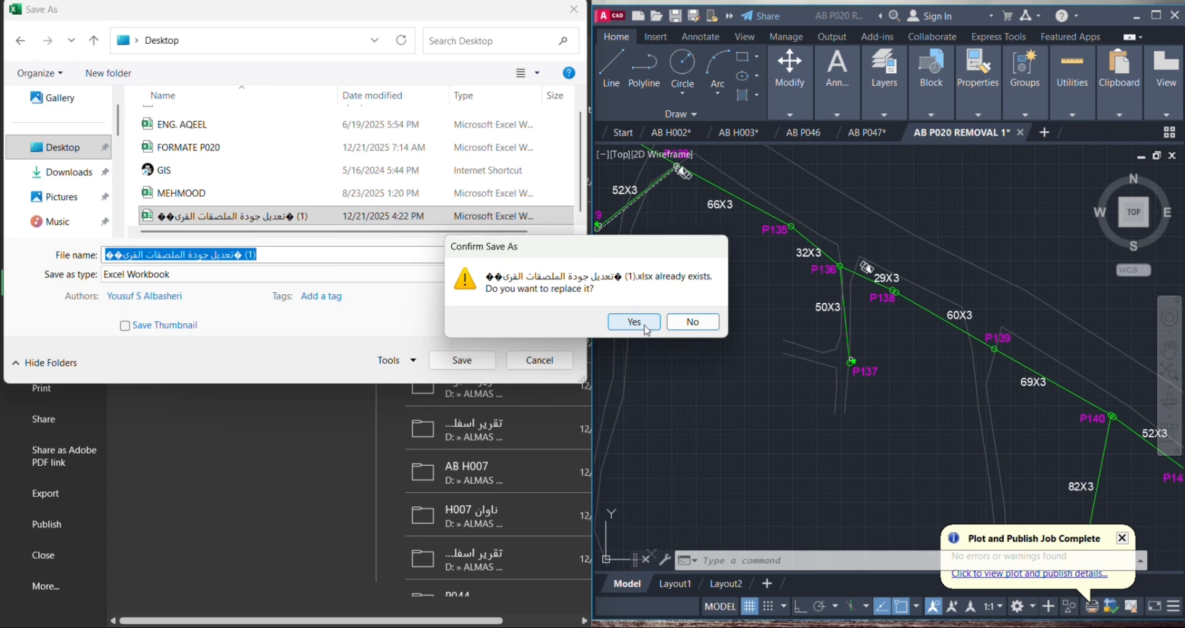
pyautogui.click(646, 330)
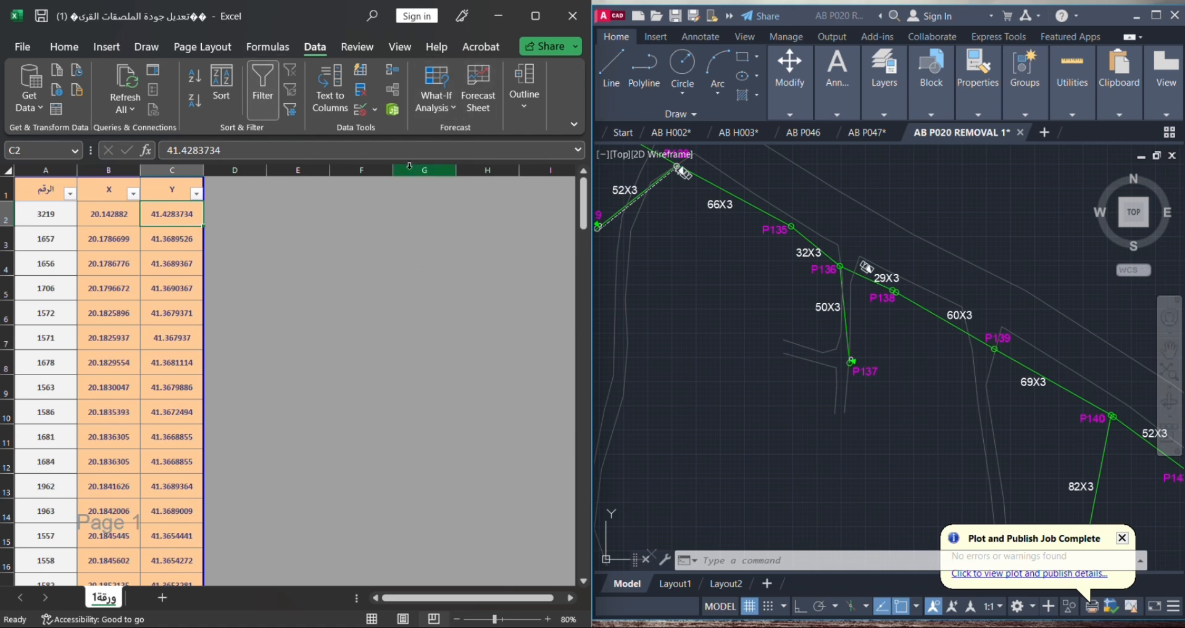
# - Close the coordinate workbook and switch to Google Chrome
pyautogui.doubleClick(298, 19)
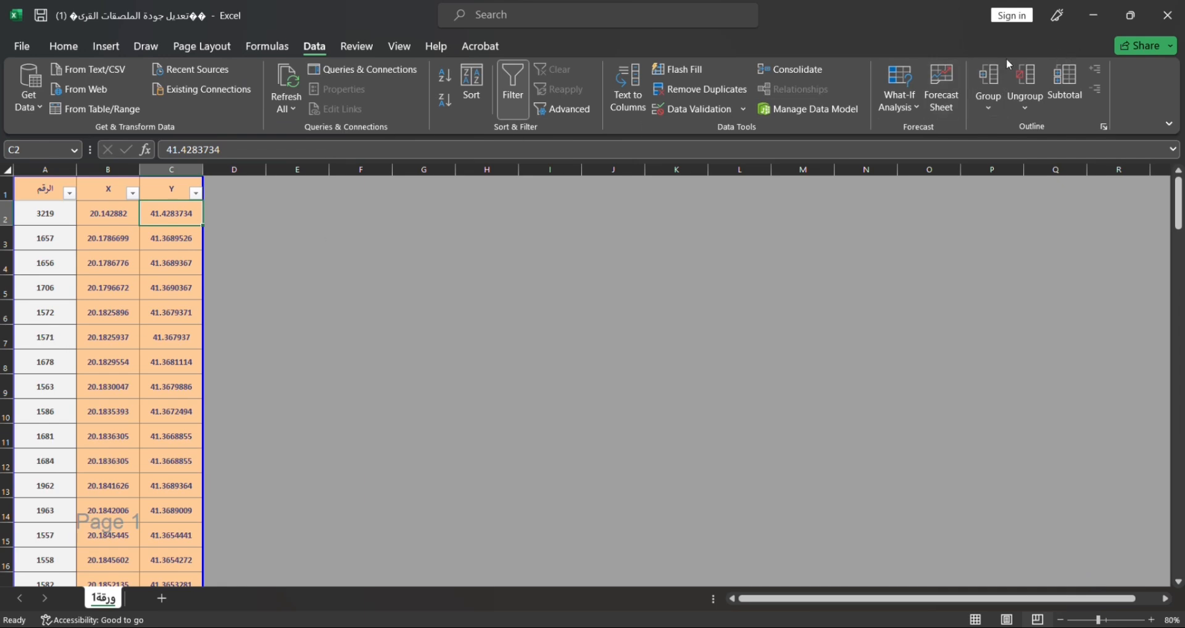
pyautogui.click(1167, 16)
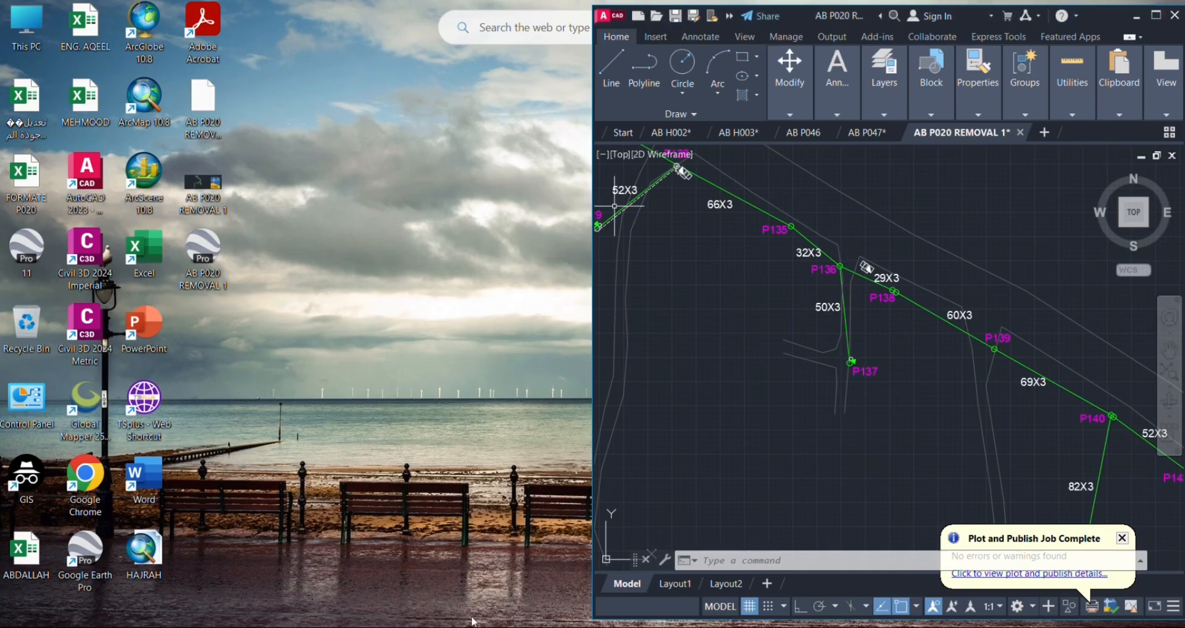
pyautogui.hotkey('alt', 'Tab')
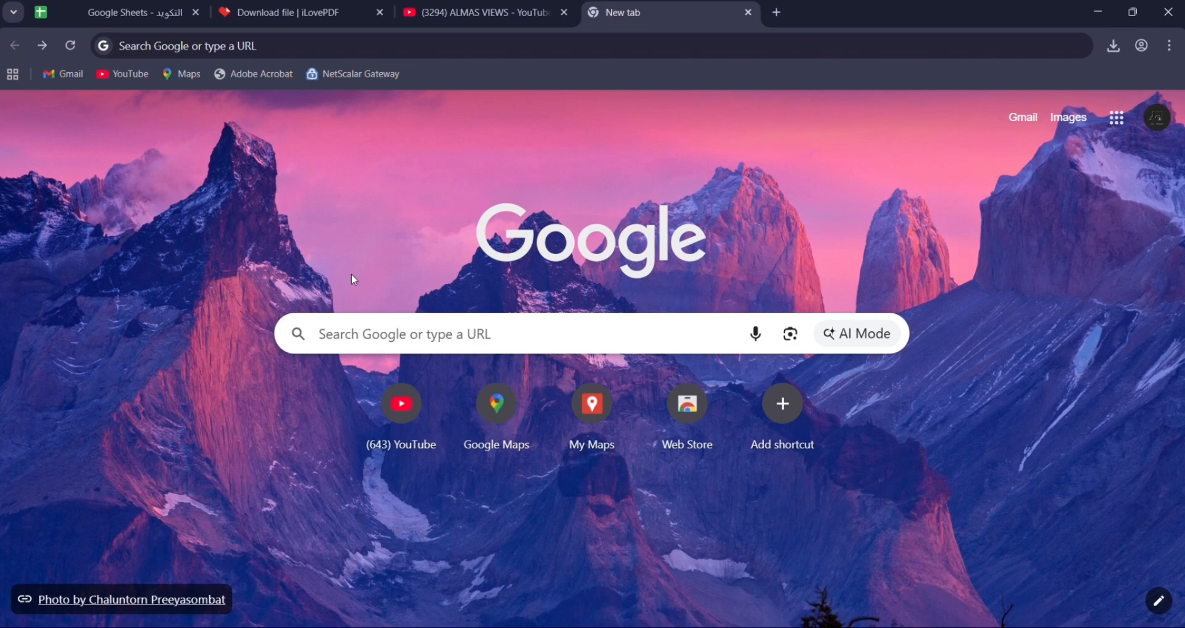
# - Search Google for "MY MAPS" and open the Google My Maps site from the results
pyautogui.click(361, 334)
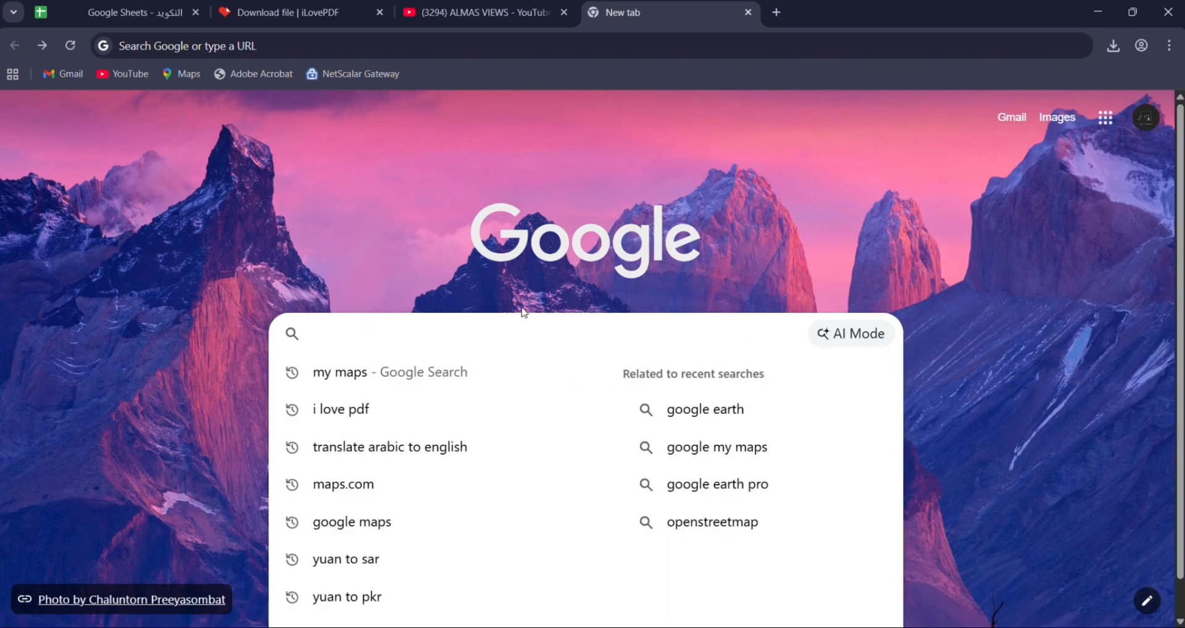
pyautogui.write('MY MP')
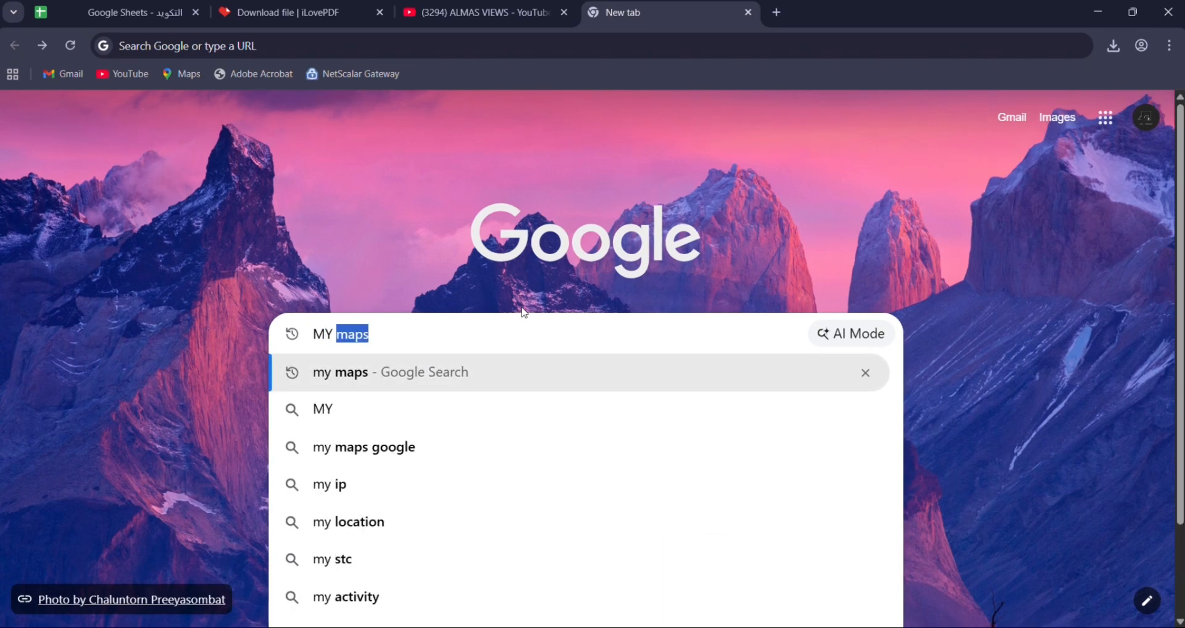
pyautogui.write('A')
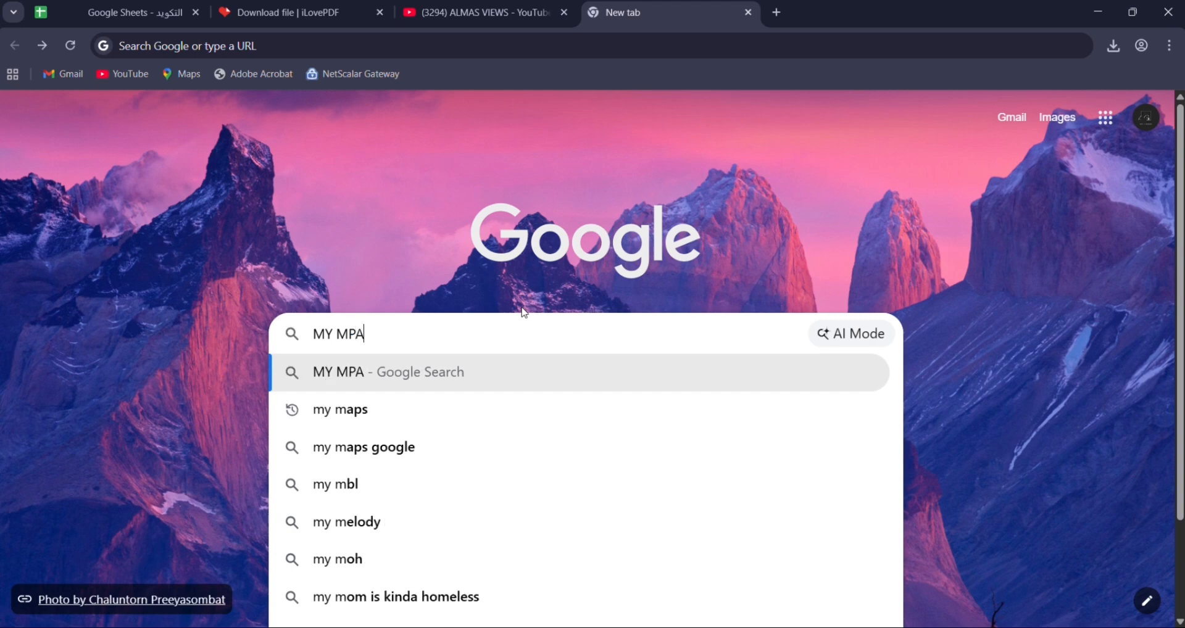
pyautogui.press('BackSpace')
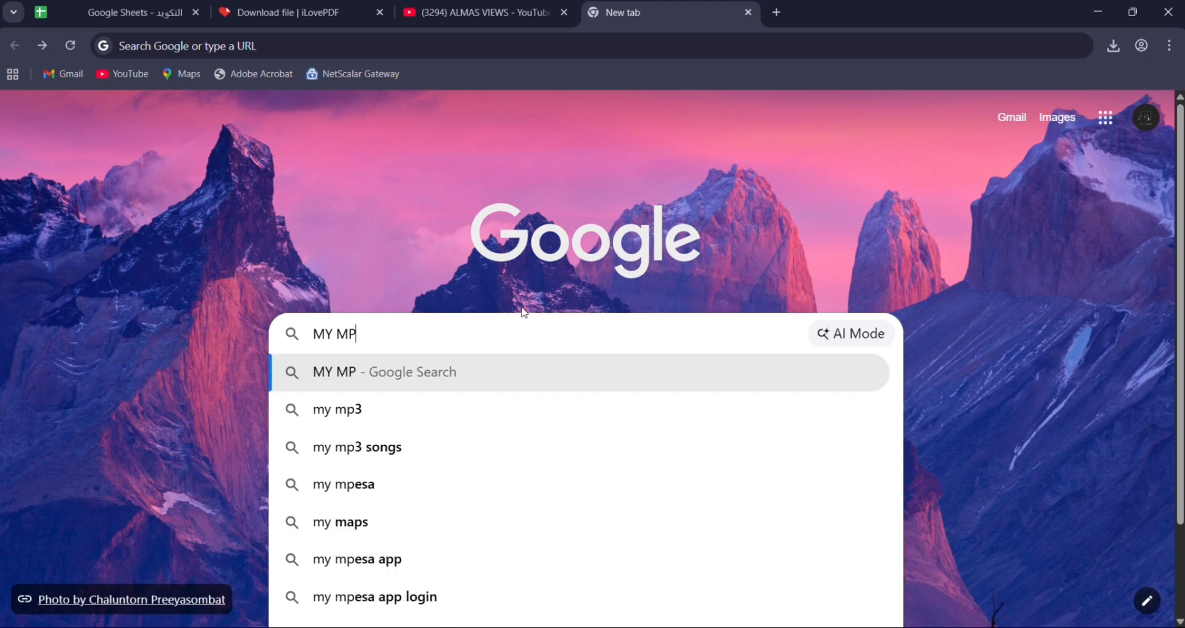
pyautogui.press('BackSpace')
pyautogui.write('APS')
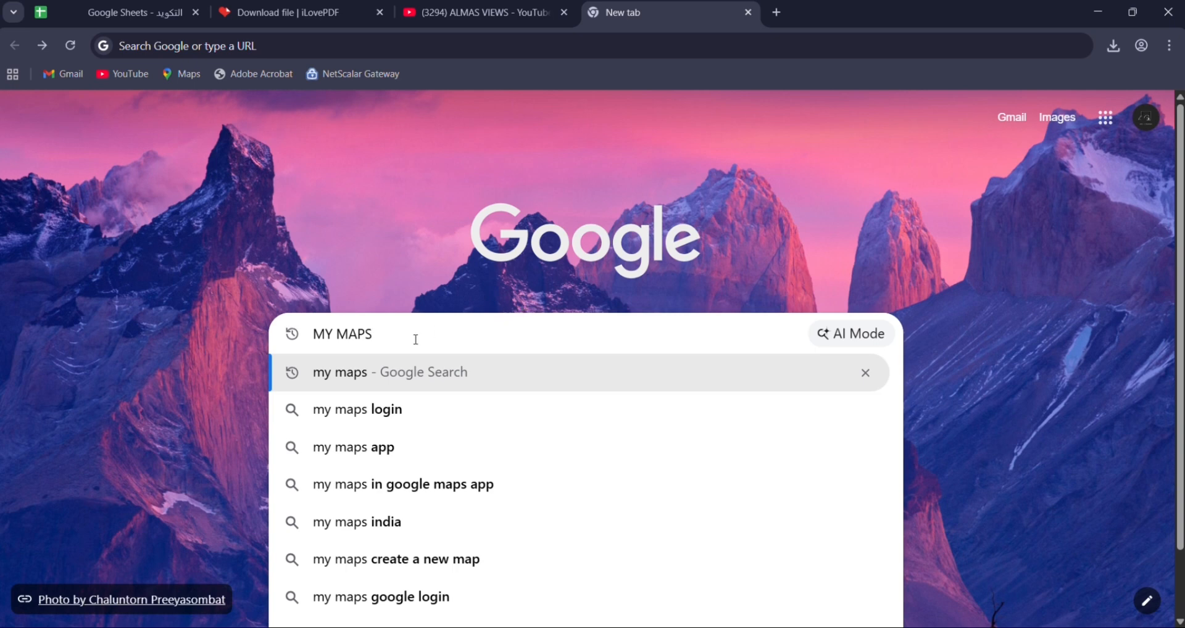
pyautogui.moveTo(385, 342); pyautogui.dragTo(313, 336)
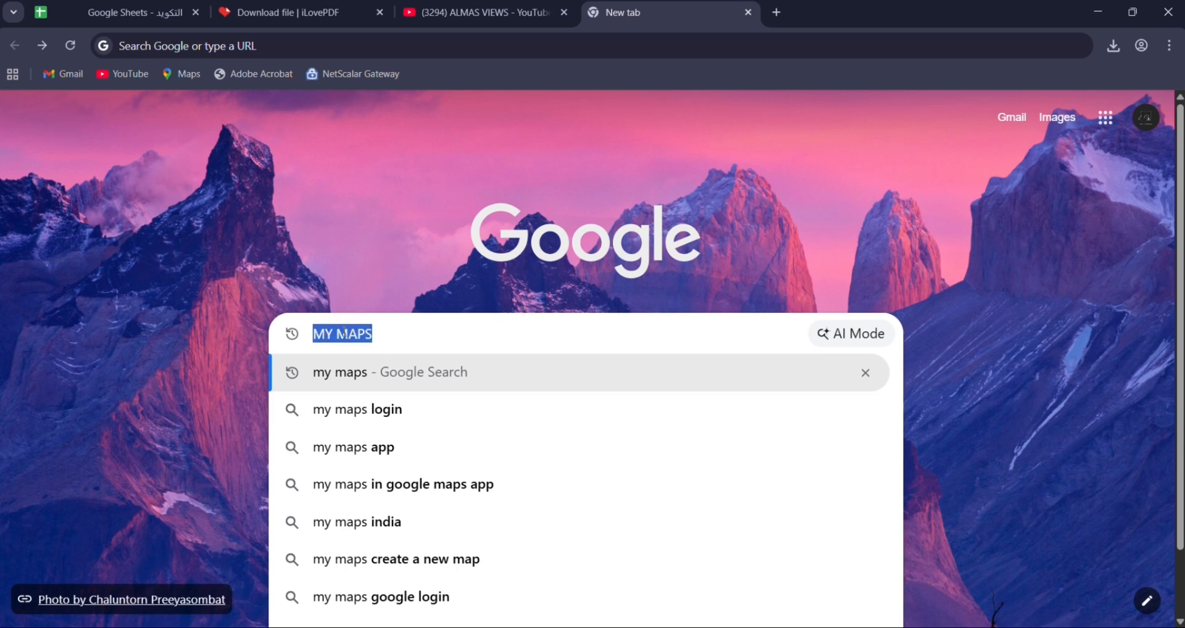
pyautogui.click(432, 342)
pyautogui.press('Return')
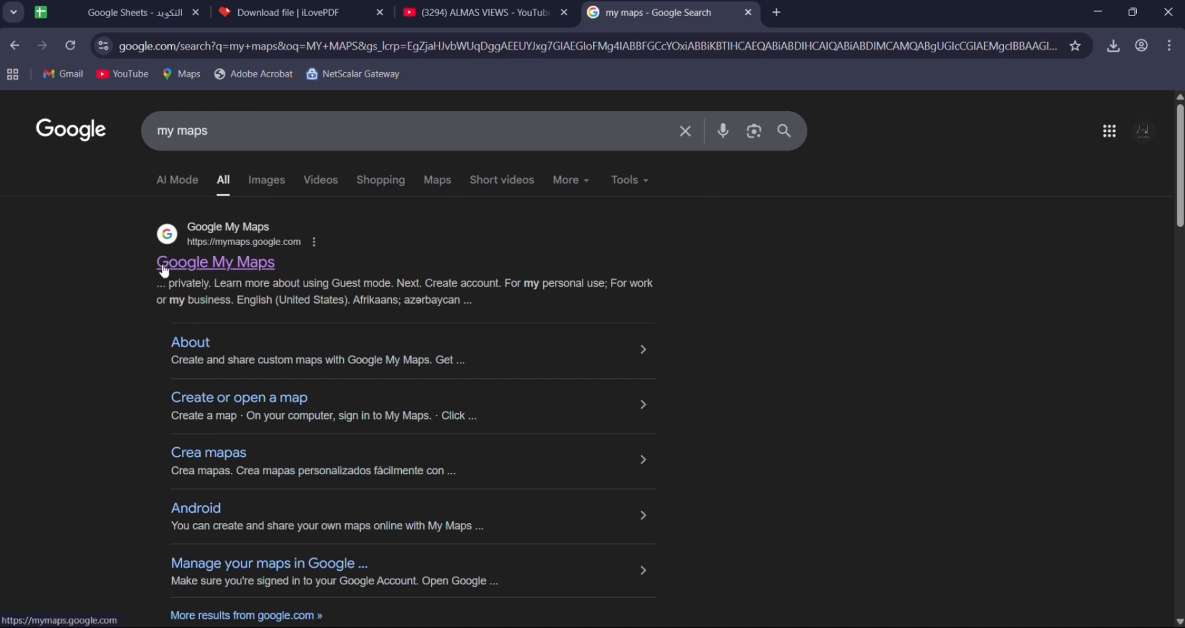
pyautogui.click(202, 272)
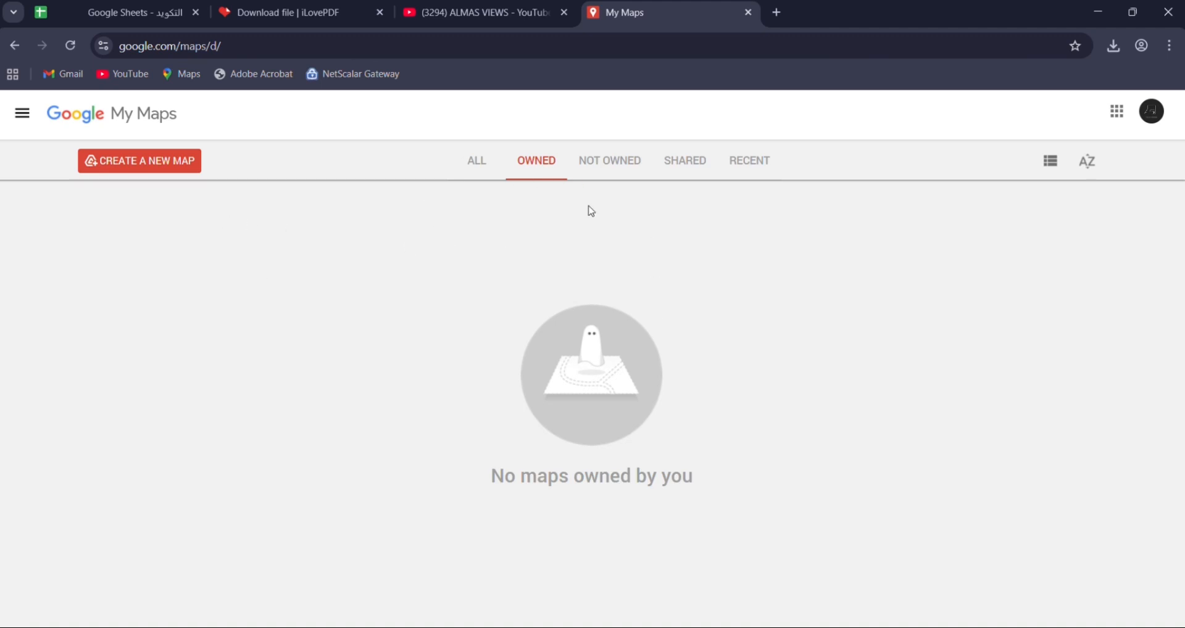
# - Create a new map and import the Desktop workbook "تعديل جودة الملصقات القرى (1)" into its untitled layer
pyautogui.click(158, 164)
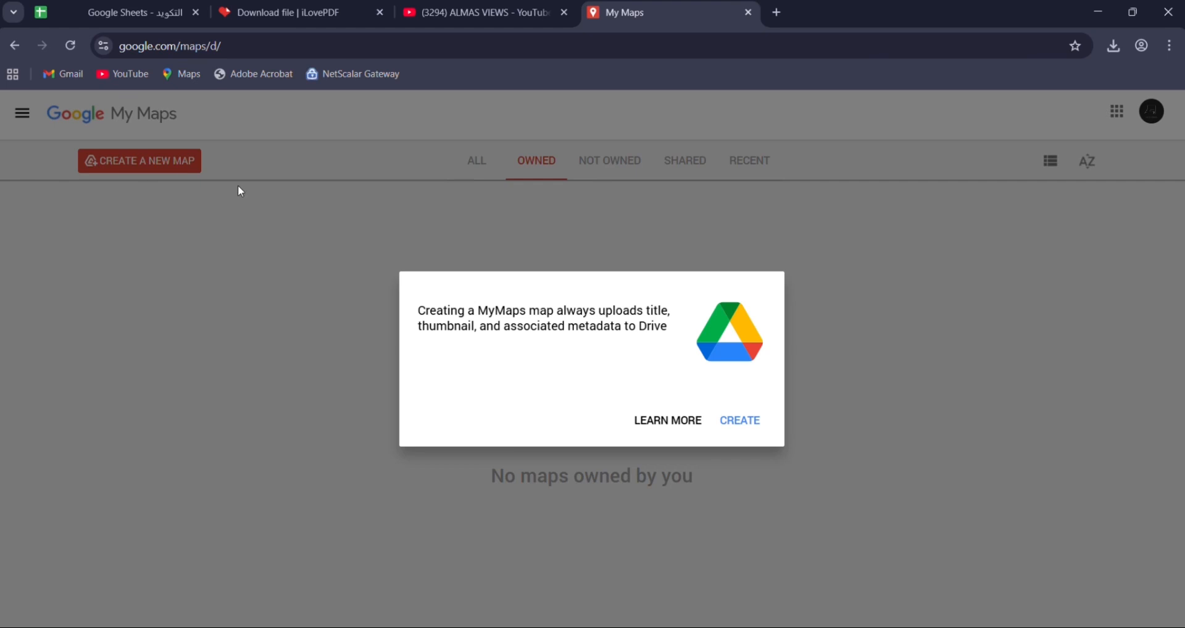
pyautogui.click(740, 423)
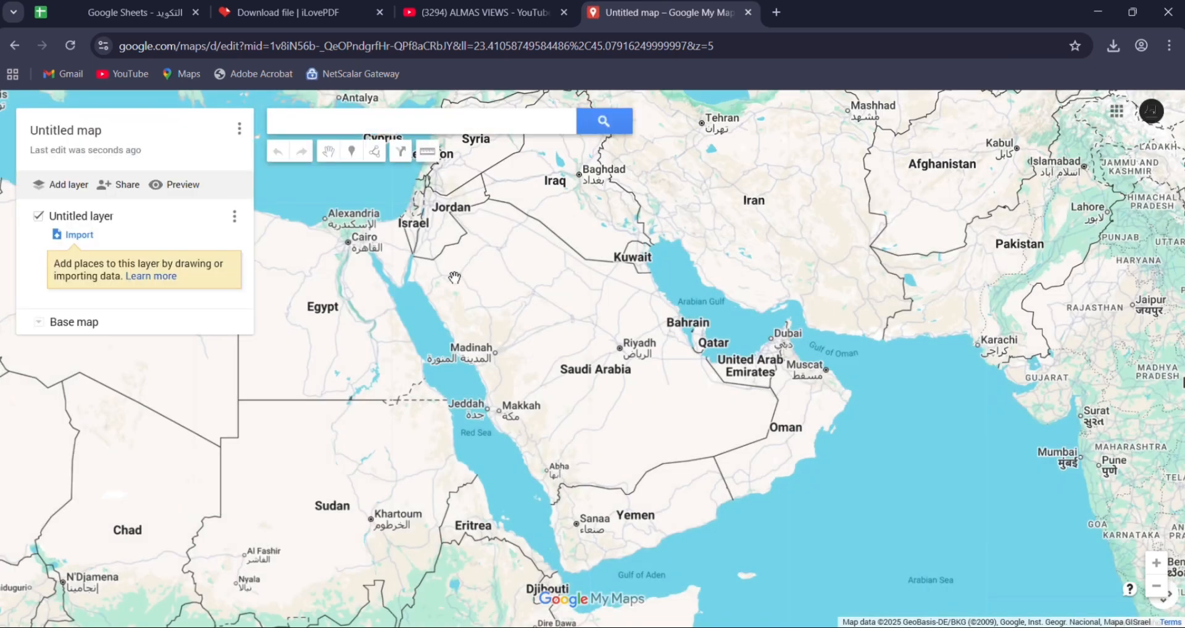
pyautogui.click(73, 238)
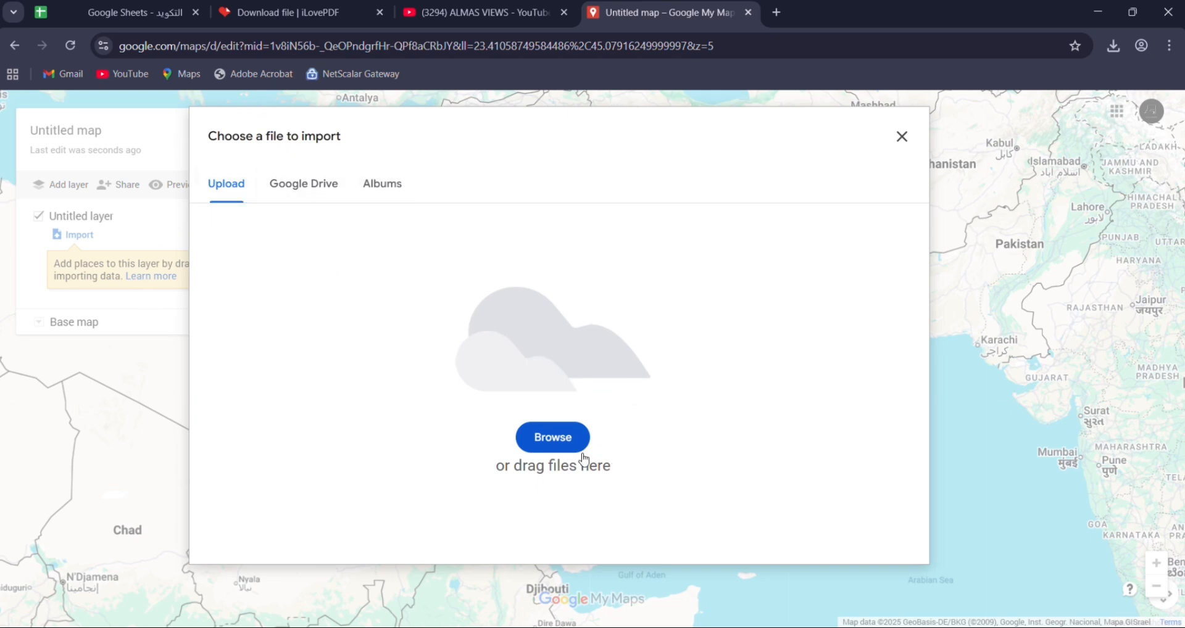
pyautogui.click(546, 439)
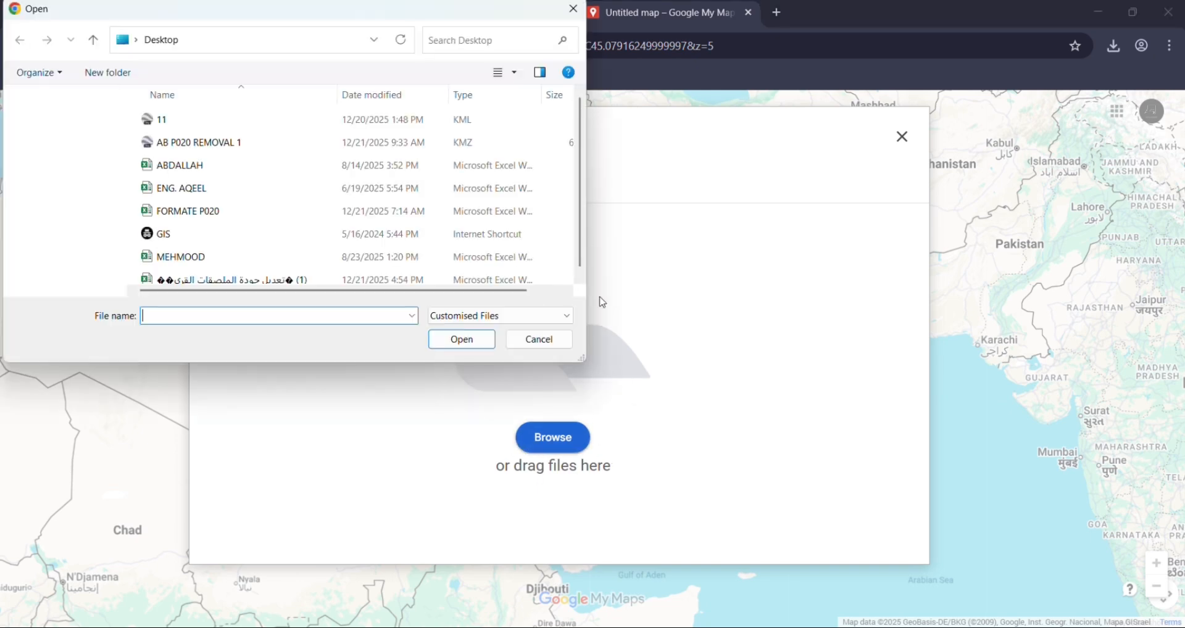
pyautogui.click(184, 283)
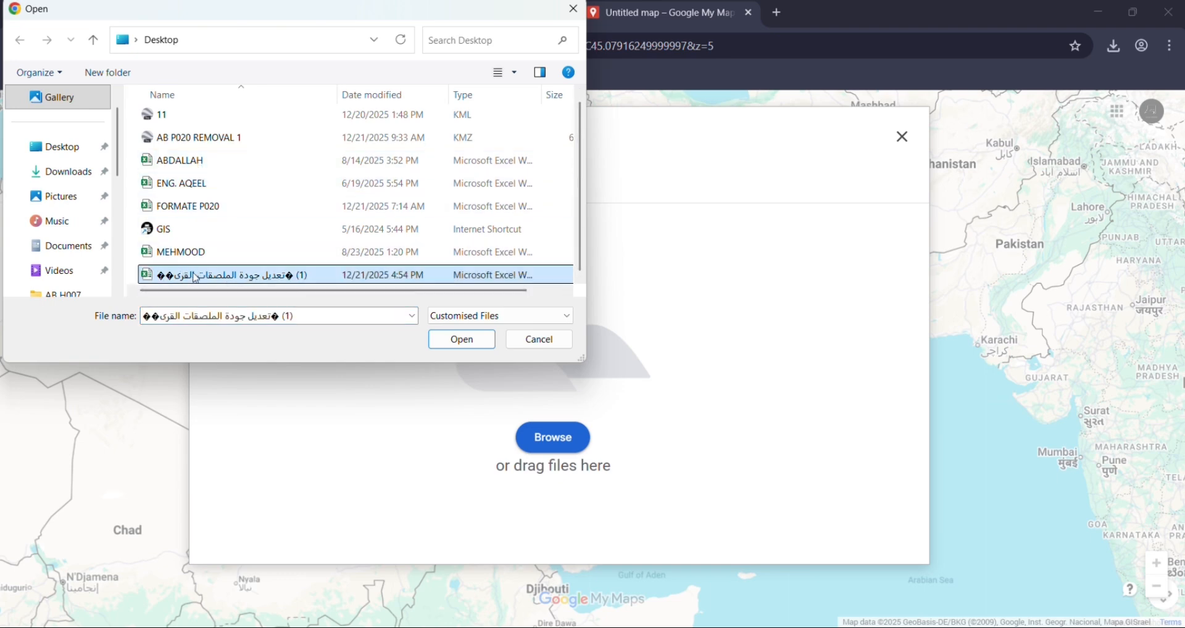
pyautogui.click(477, 349)
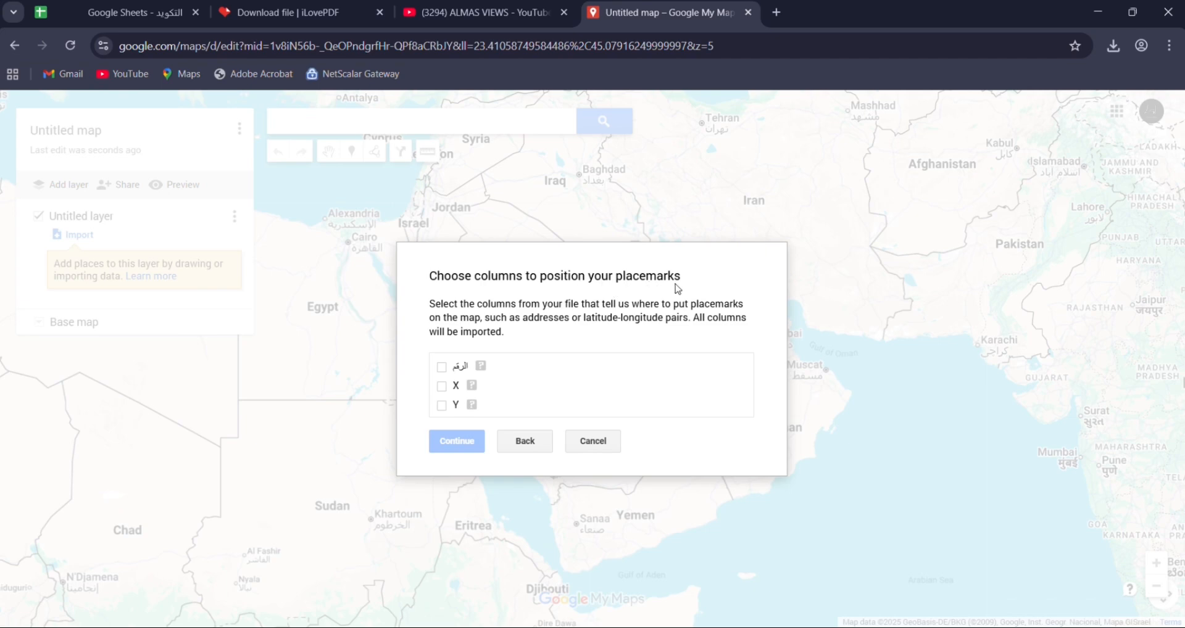
# - Position the placemarks with column X as latitude and Y as longitude, title them by the الرقم column, and finish the import
pyautogui.click(441, 386)
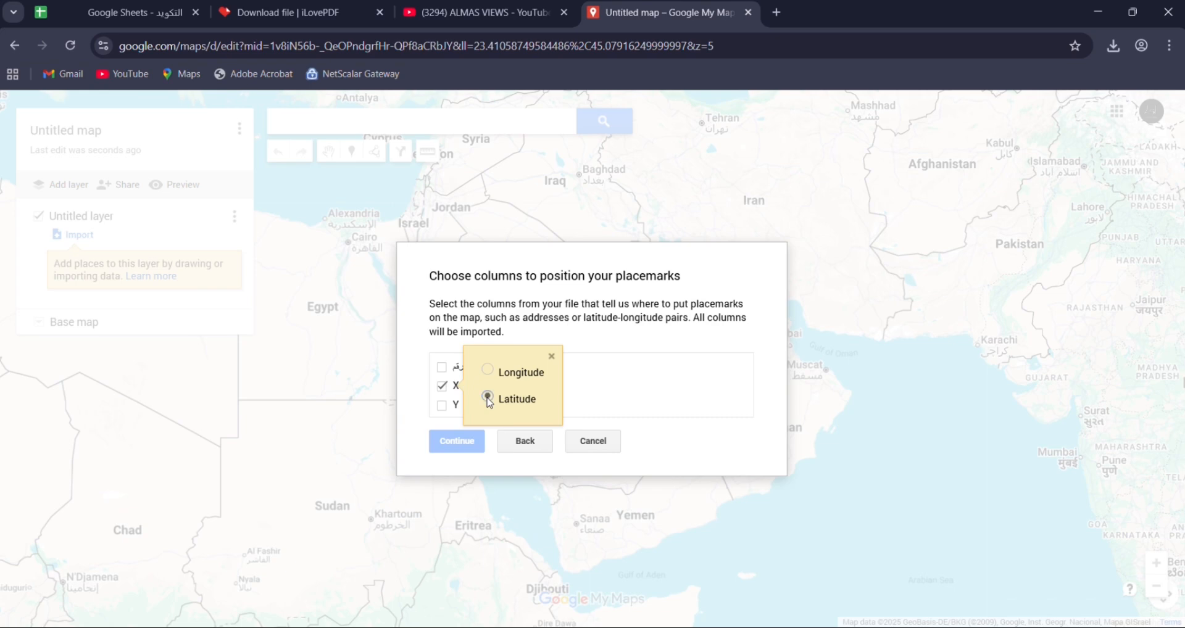
pyautogui.click(441, 406)
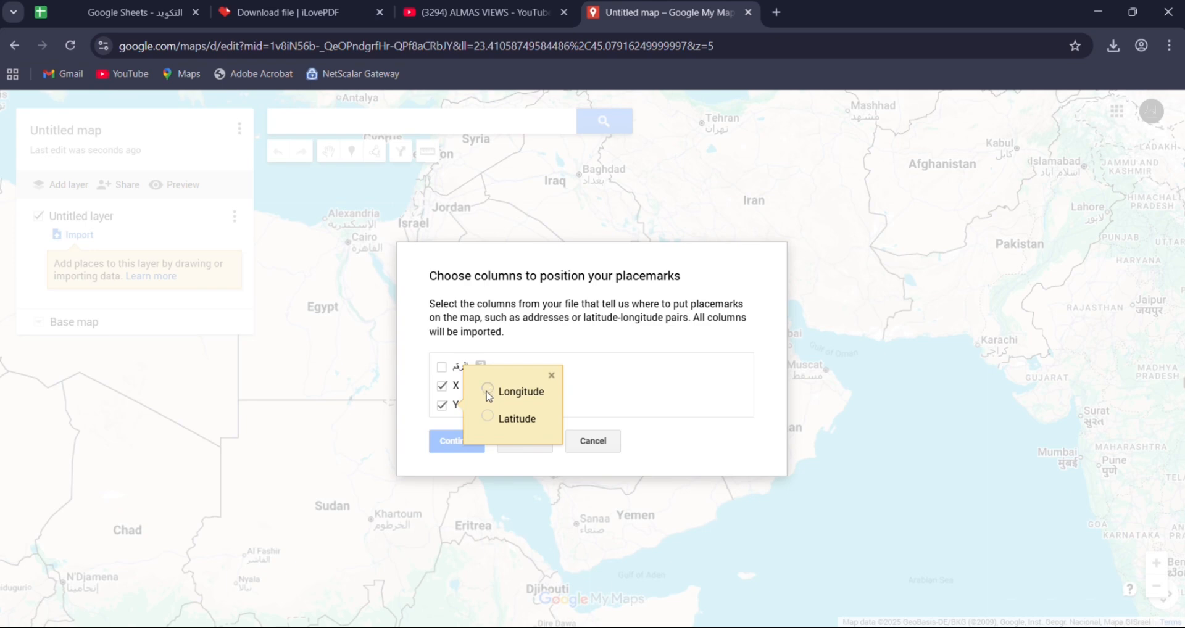
pyautogui.click(487, 389)
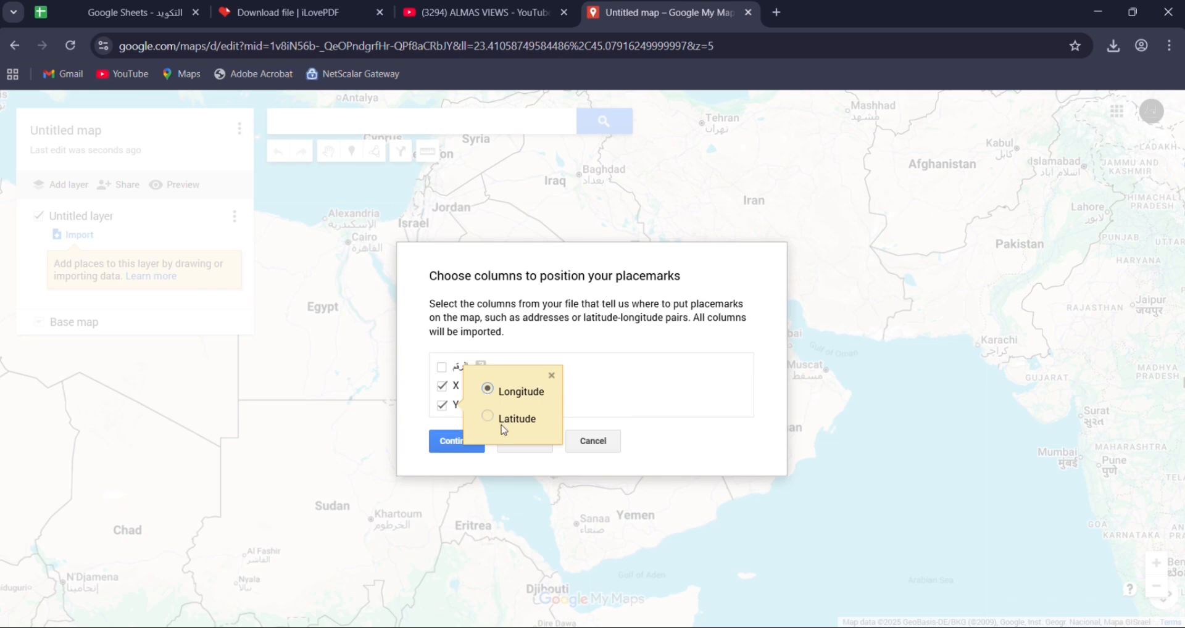
pyautogui.click(445, 442)
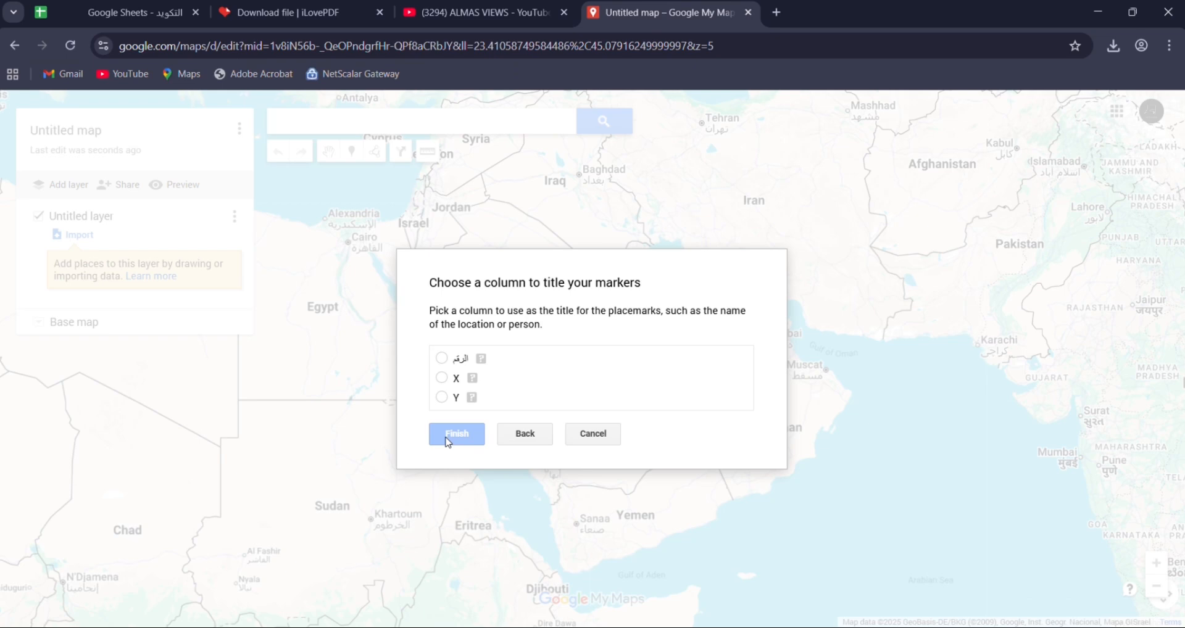
pyautogui.click(442, 359)
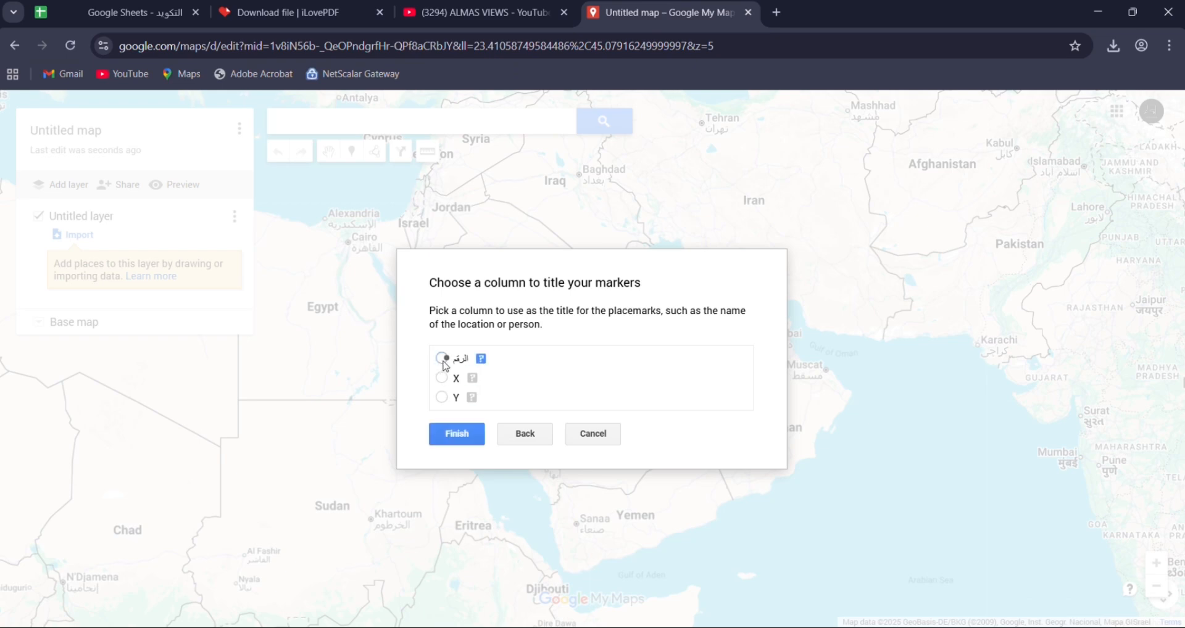
pyautogui.click(457, 434)
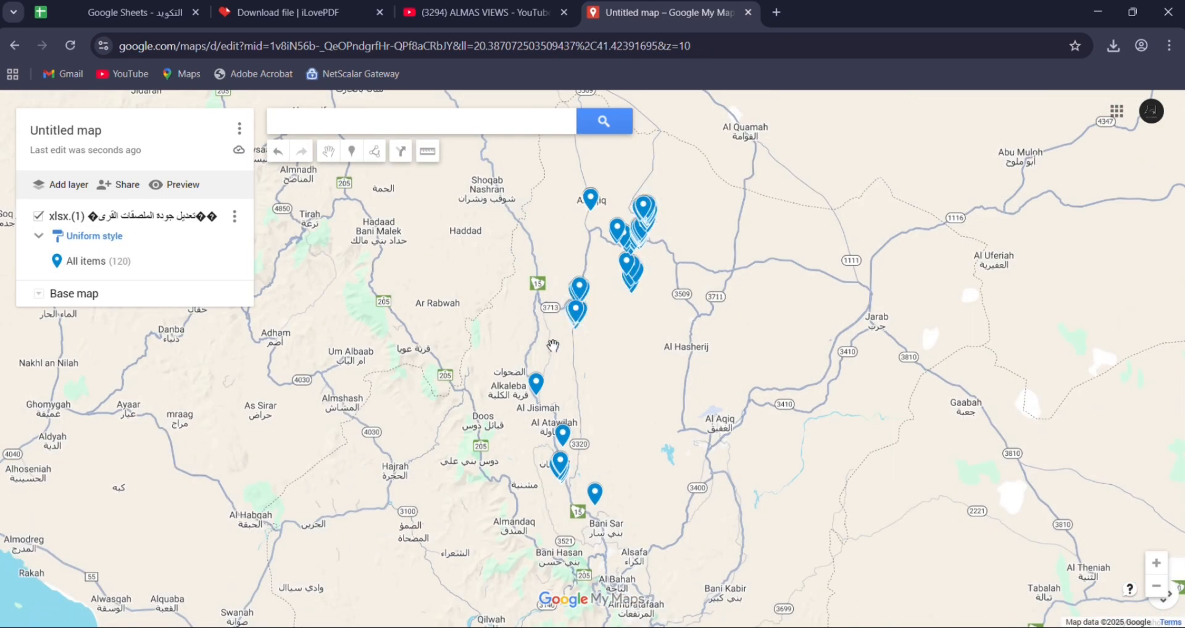
# - View the details of the imported placemark just south of Al Atawlah Heritage Village, and close them
pyautogui.scroll(3, 551, 464)
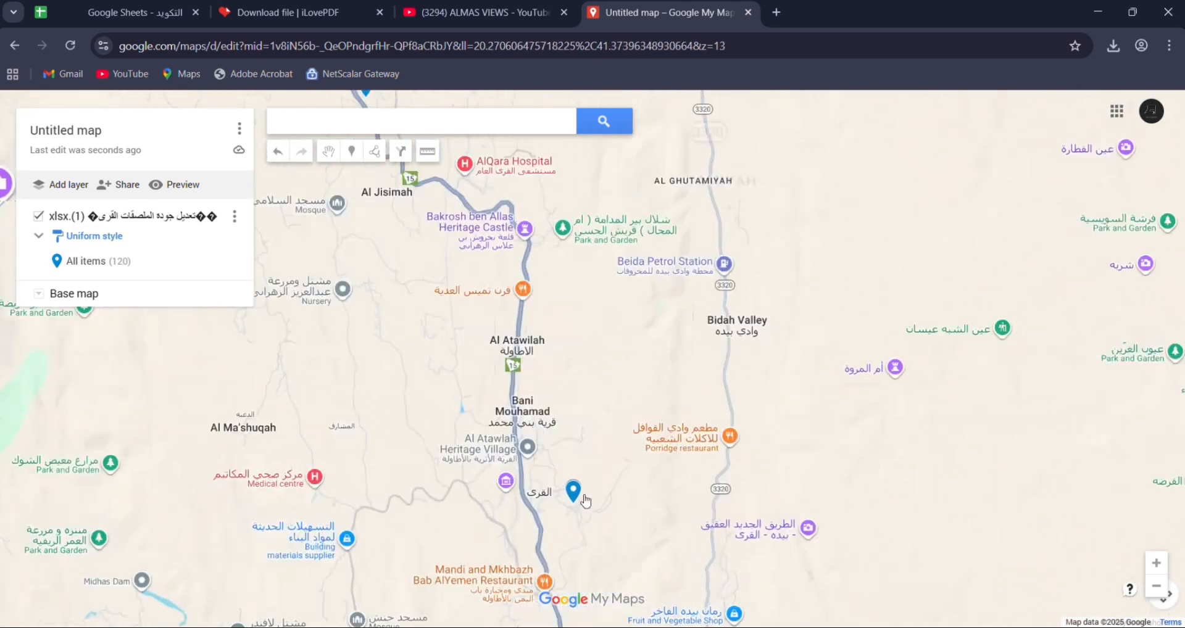
pyautogui.click(573, 493)
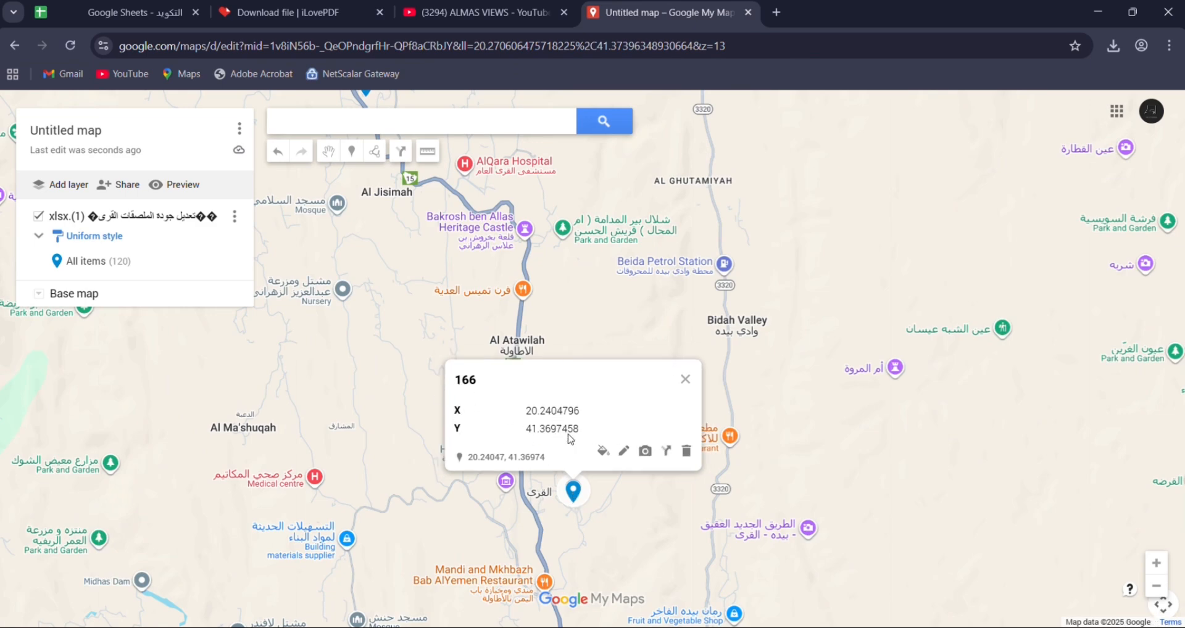
pyautogui.click(685, 379)
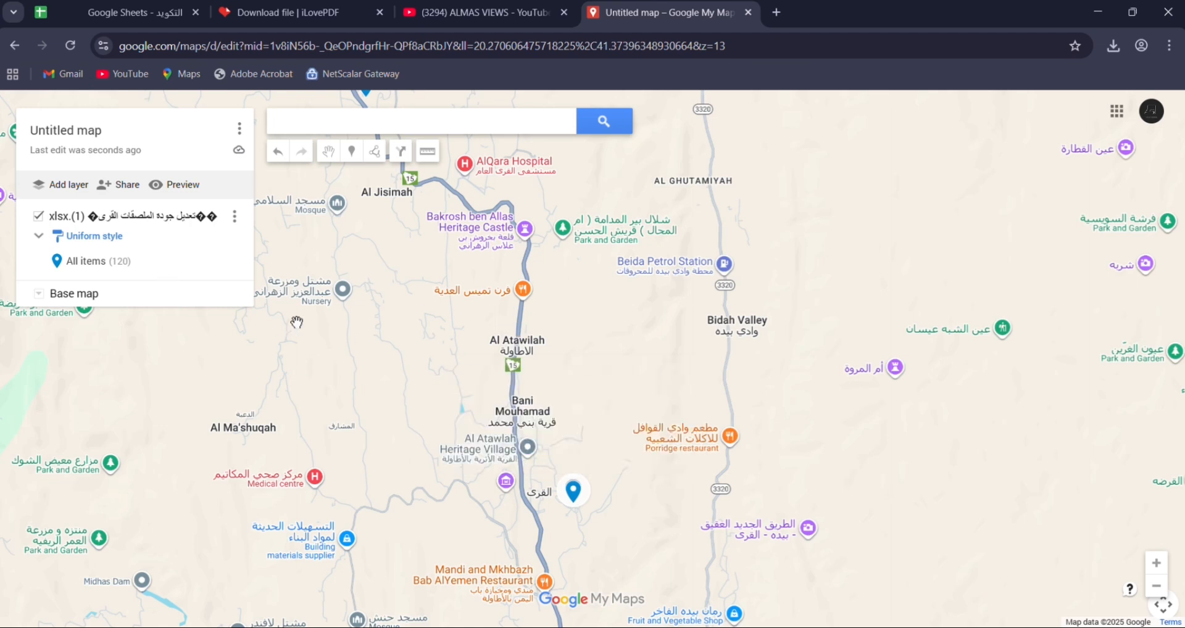
# - Recolour all items in the layer, trying yellow, green and orange before settling on dark blue
pyautogui.click(238, 263)
pyautogui.click(131, 315)
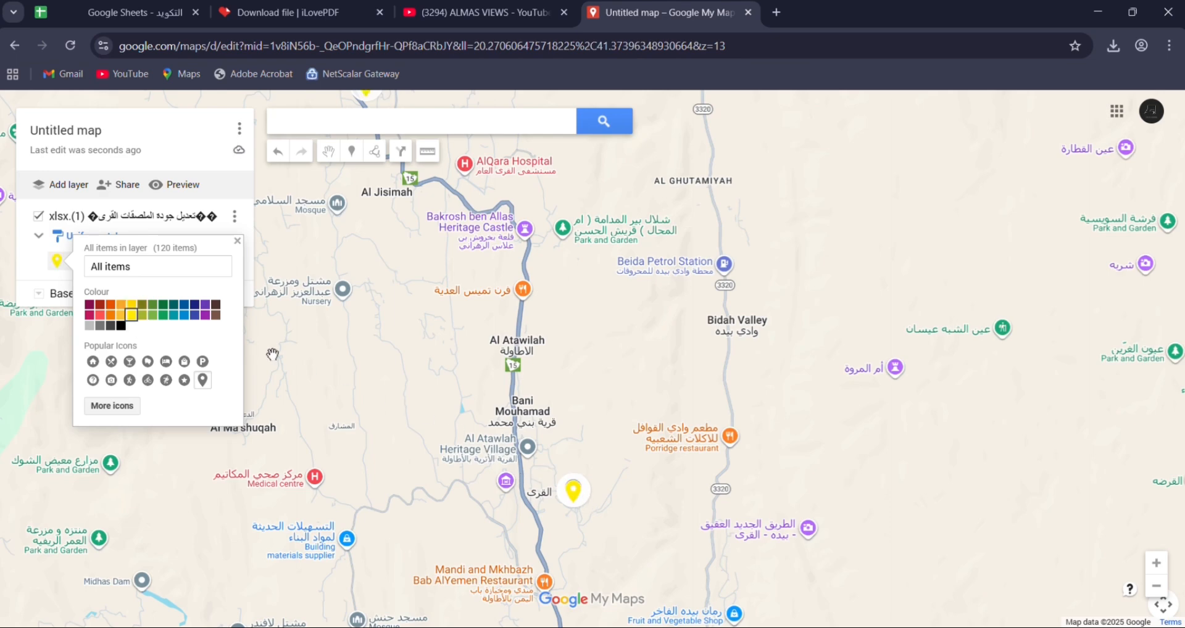
pyautogui.click(163, 318)
pyautogui.scroll(-3, 564, 472)
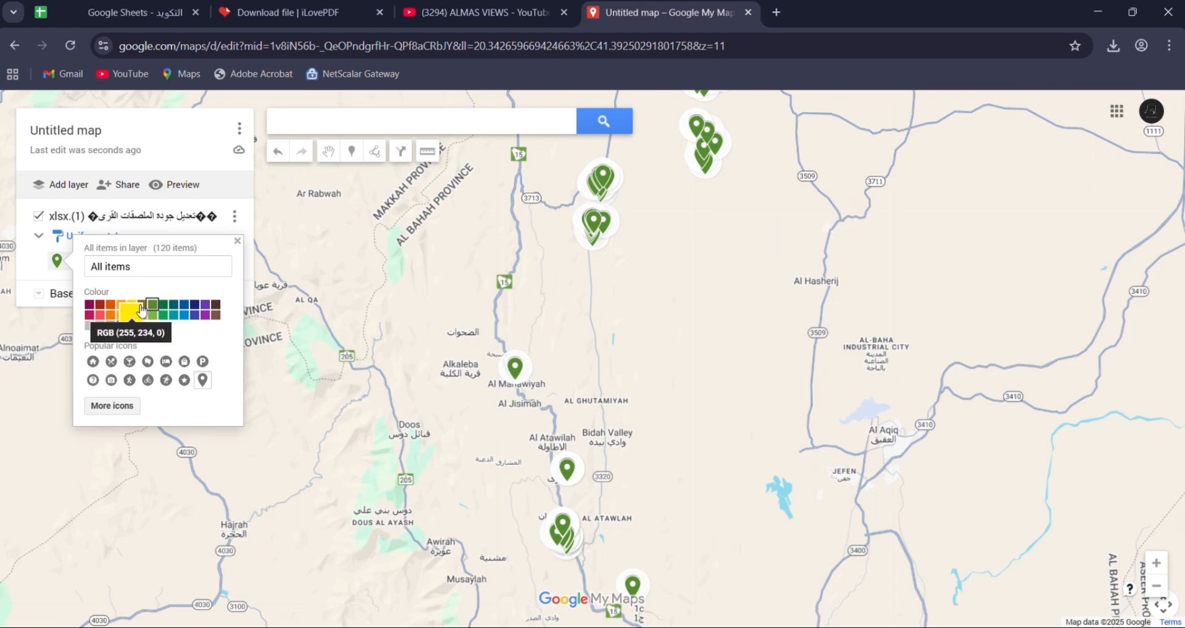
pyautogui.click(113, 310)
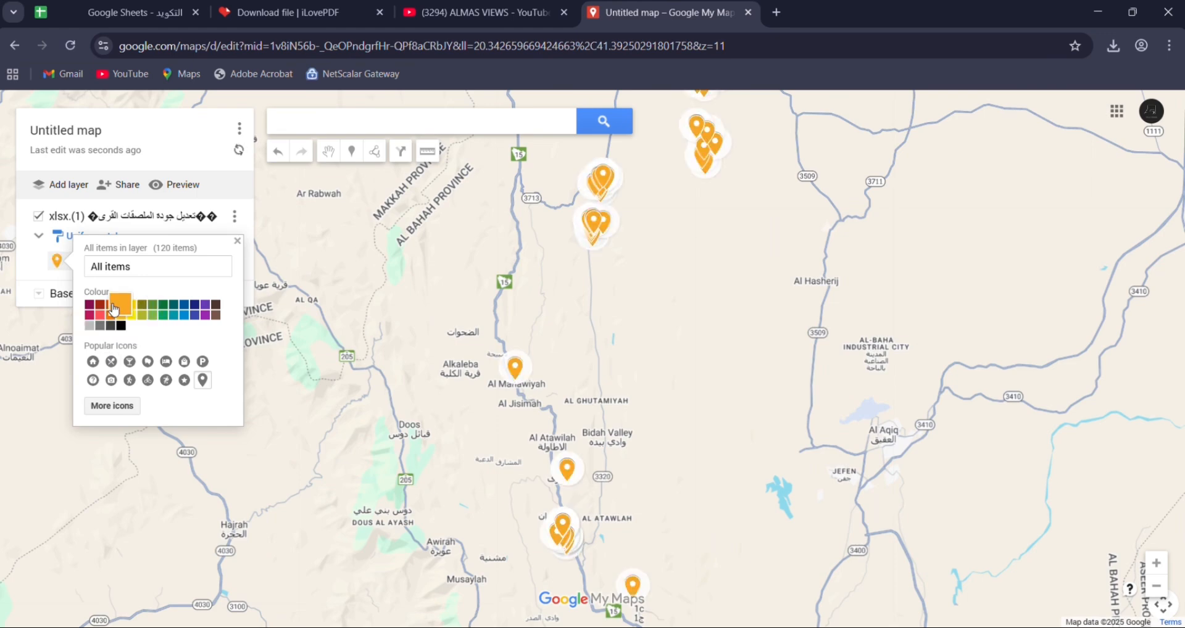
pyautogui.click(193, 315)
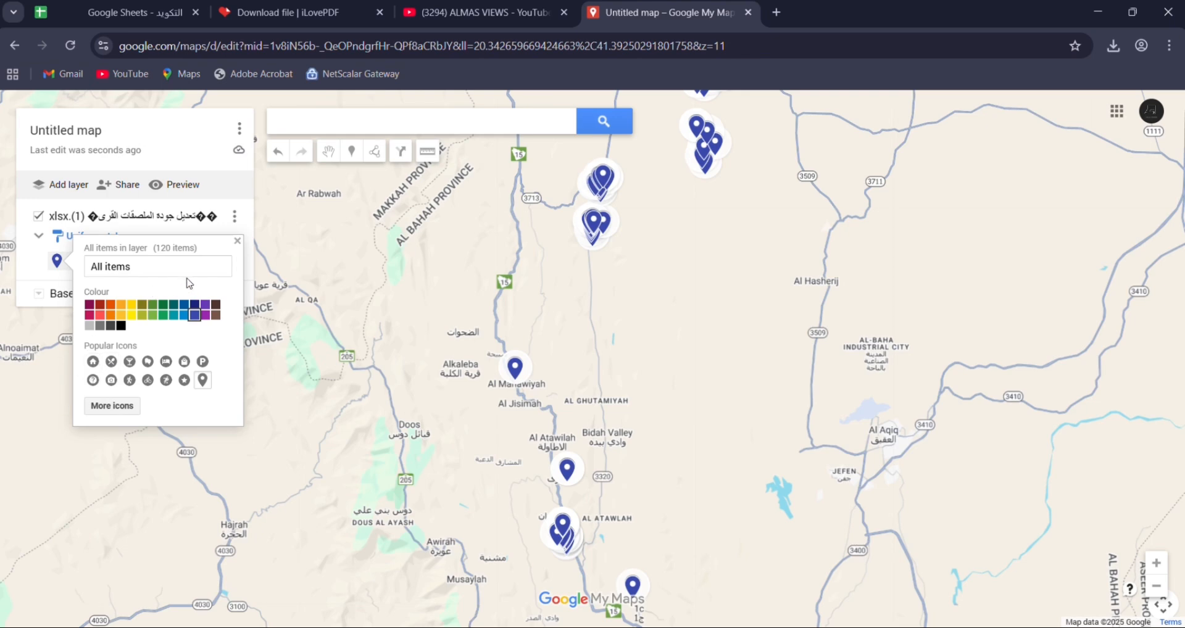
pyautogui.click(236, 242)
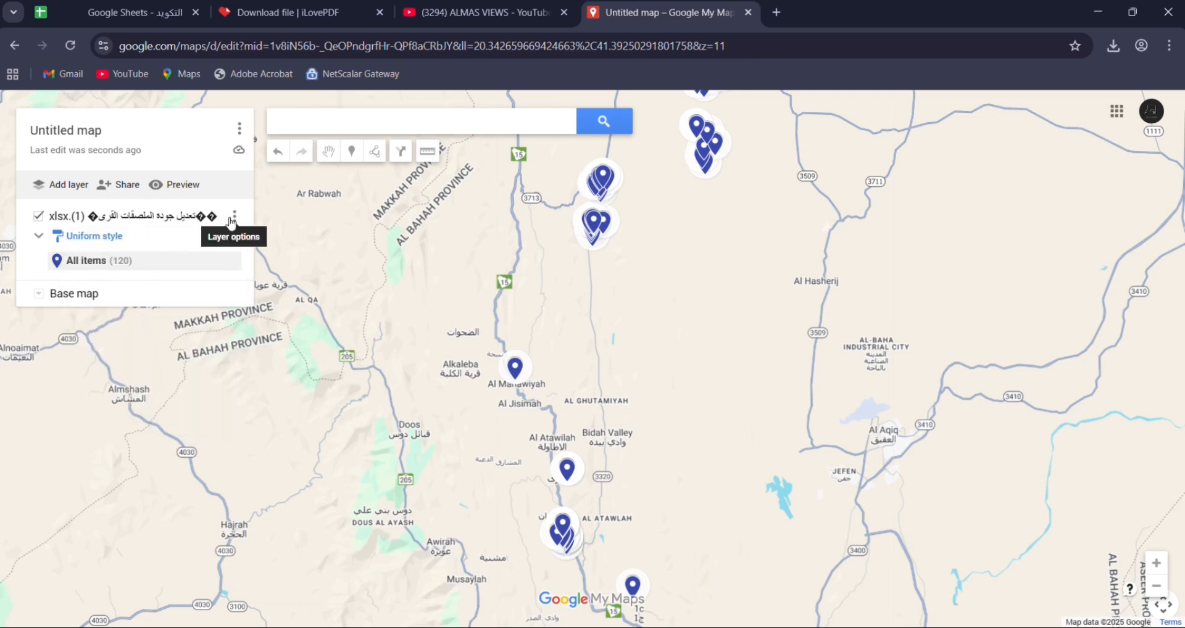
# - Export the imported layer's data as KML instead of KMZ and download the file
pyautogui.click(235, 219)
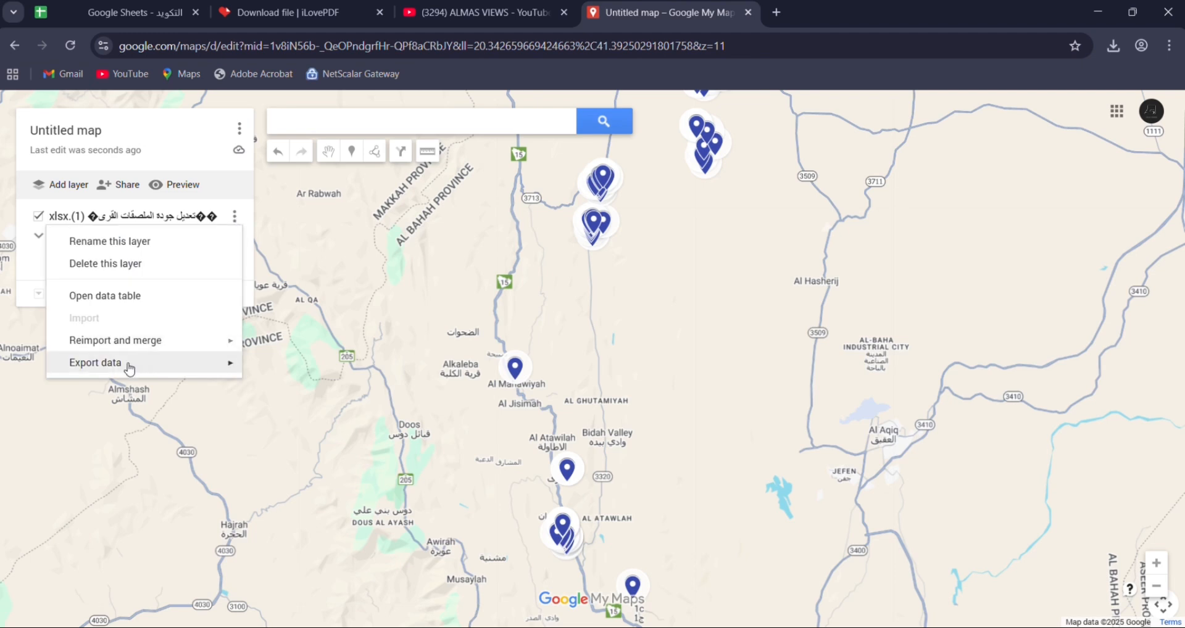
pyautogui.moveTo(124, 358)
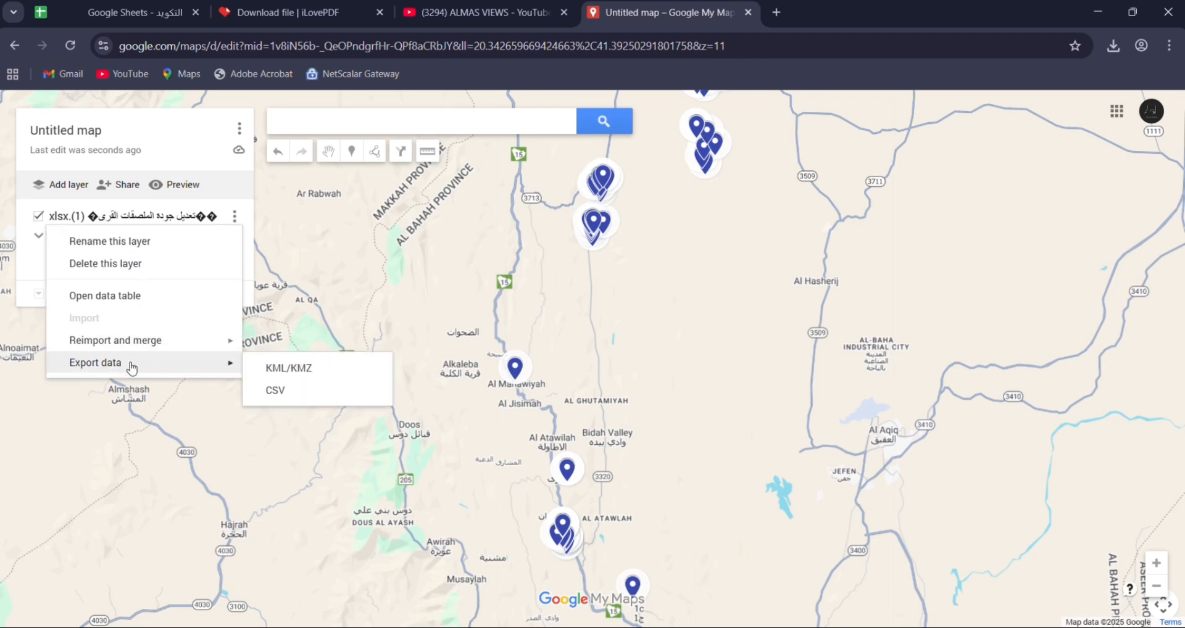
pyautogui.click(295, 373)
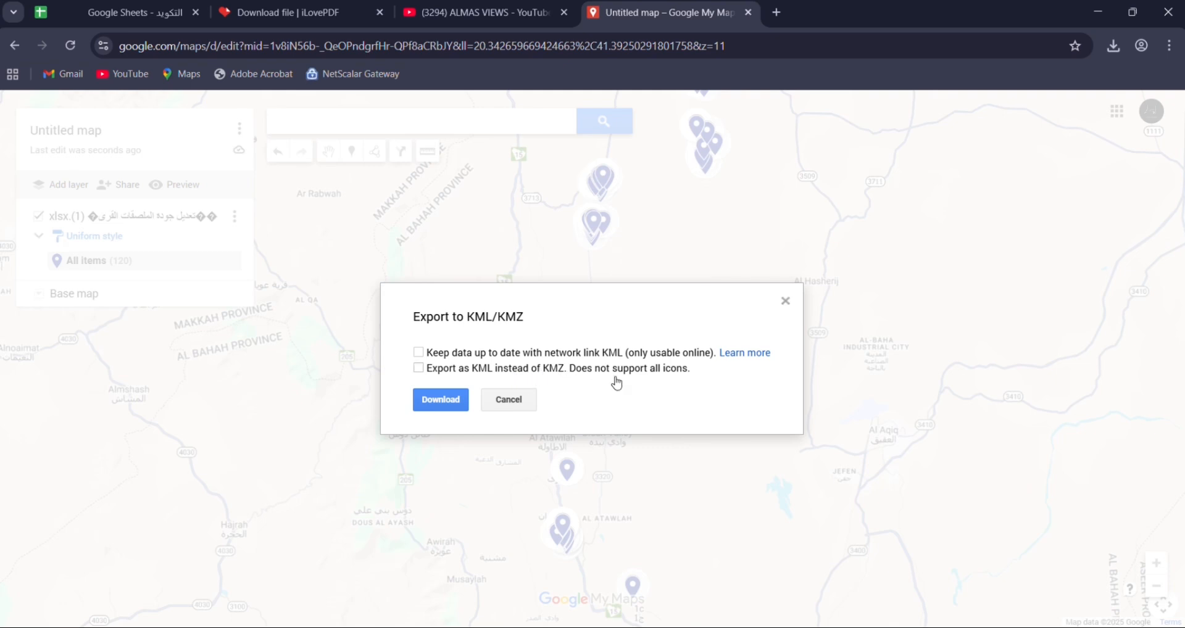
pyautogui.click(420, 368)
pyautogui.click(445, 406)
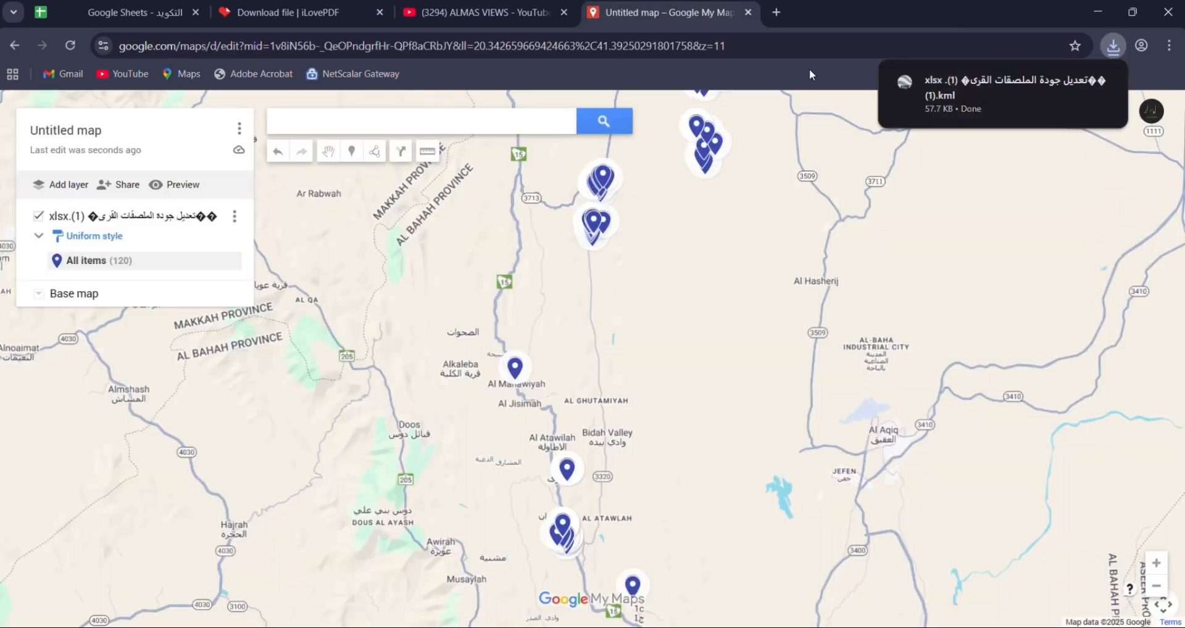
# - In the Downloads folder, delete the older KML copy from 4:26 PM and open the newly downloaded one in Google Earth Pro
pyautogui.moveTo(1076, 84)
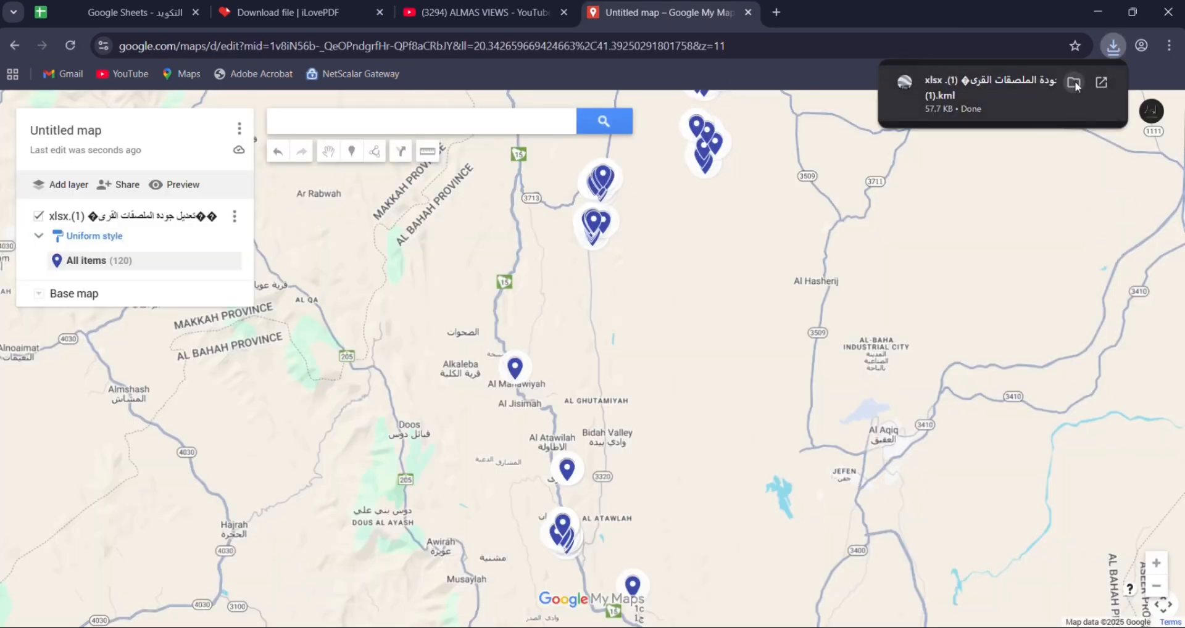
pyautogui.click(1075, 81)
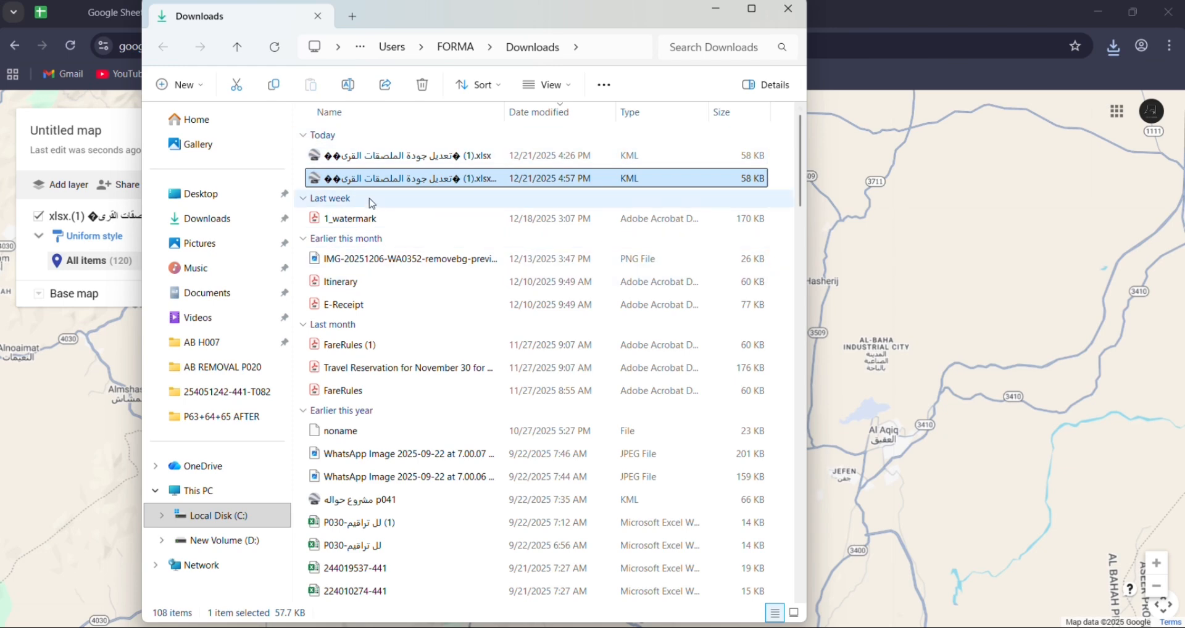
pyautogui.click(361, 159)
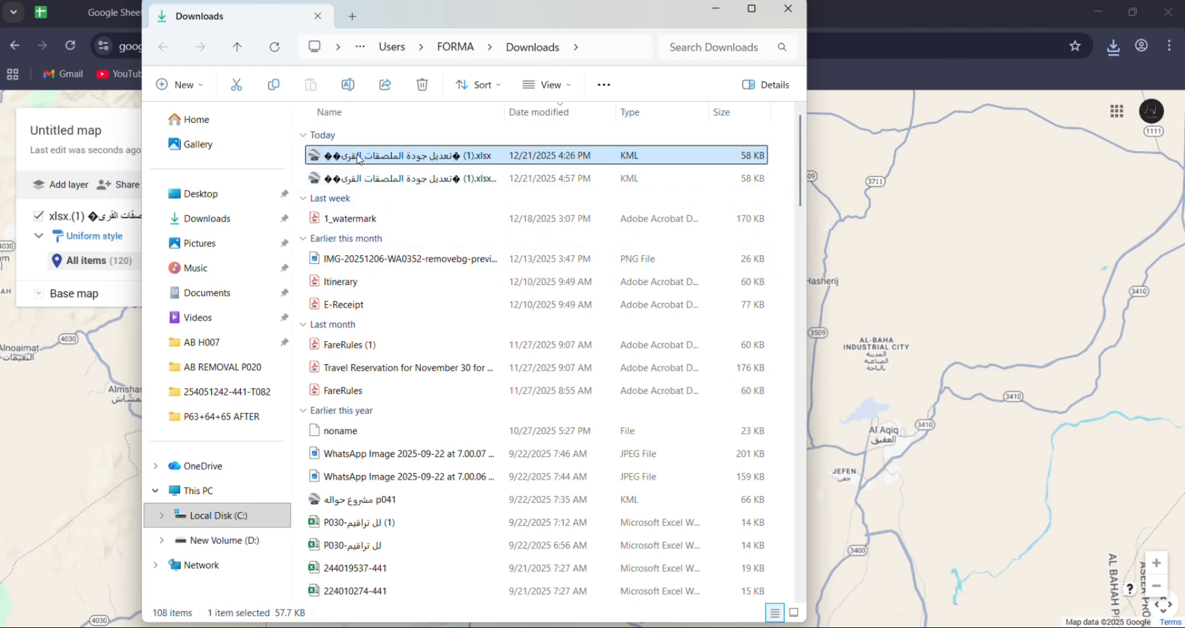
pyautogui.press('Delete')
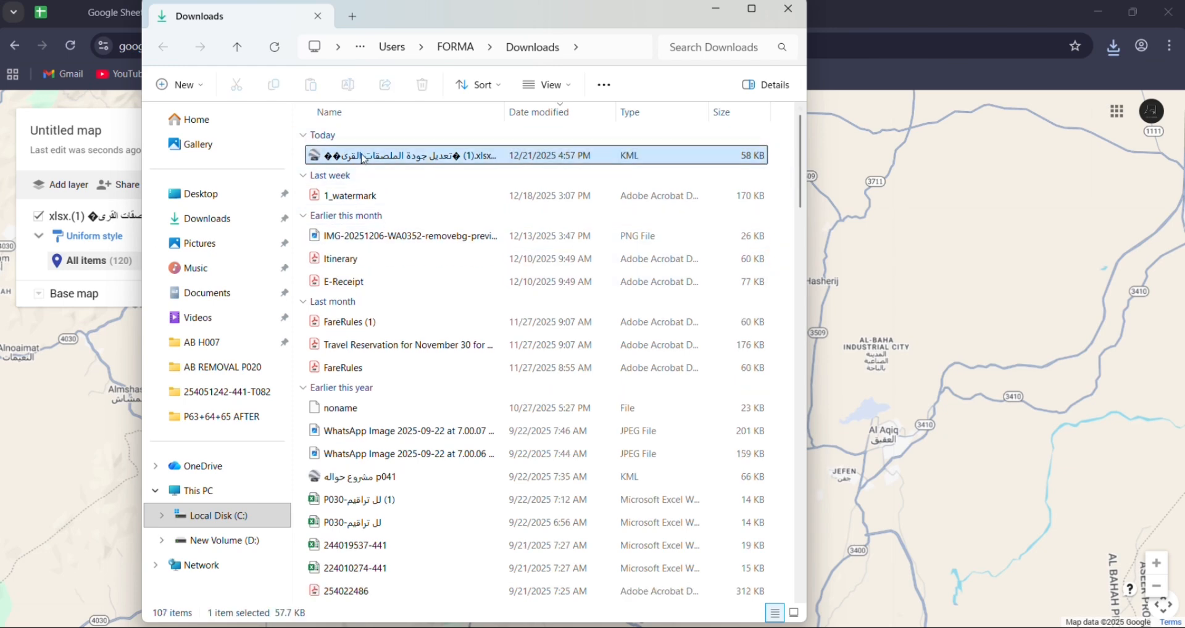
pyautogui.doubleClick(356, 159)
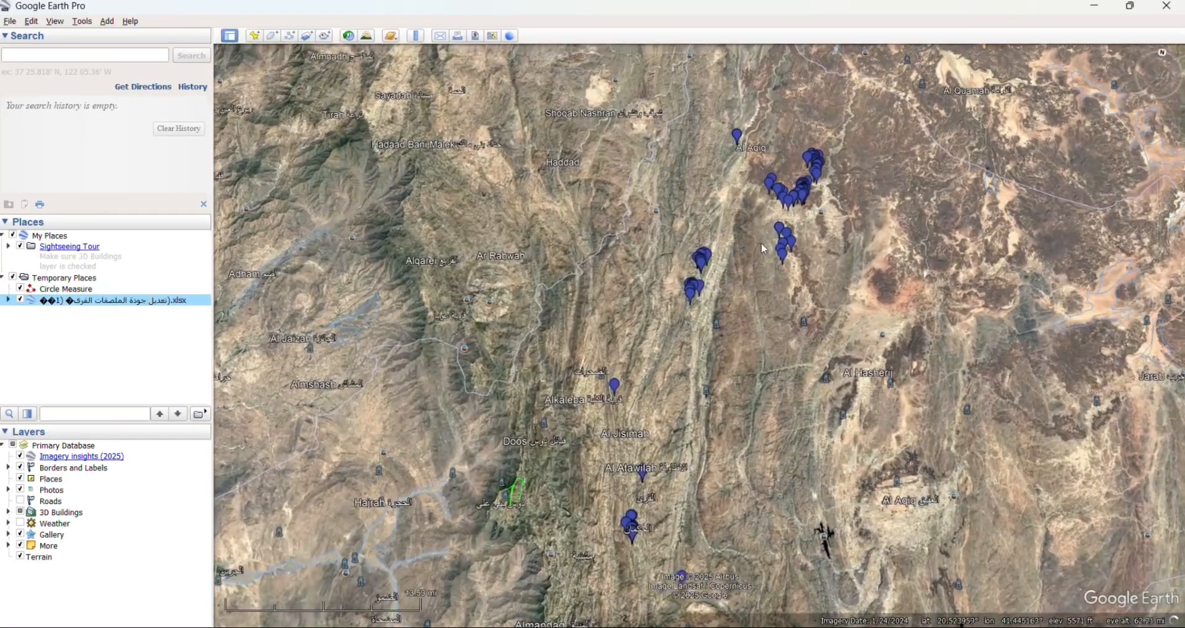
# - Examine the imported placemarks on the satellite imagery, spreading apart the overlapping points 195.0 and 196.0
pyautogui.scroll(5, 778, 391)
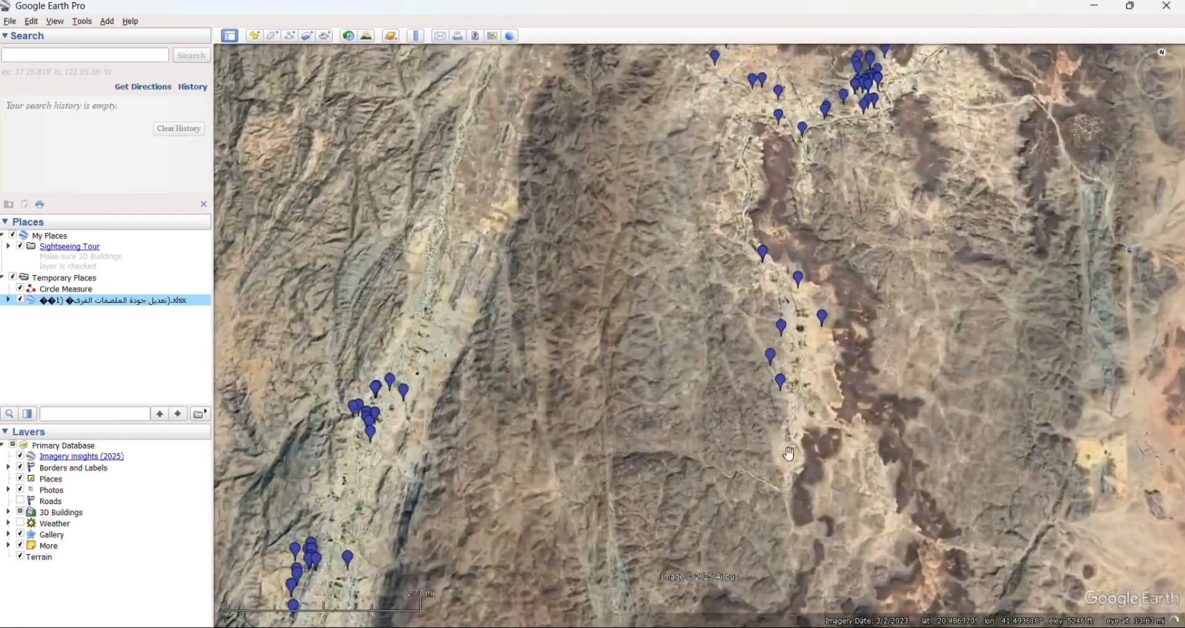
pyautogui.scroll(5, 742, 267)
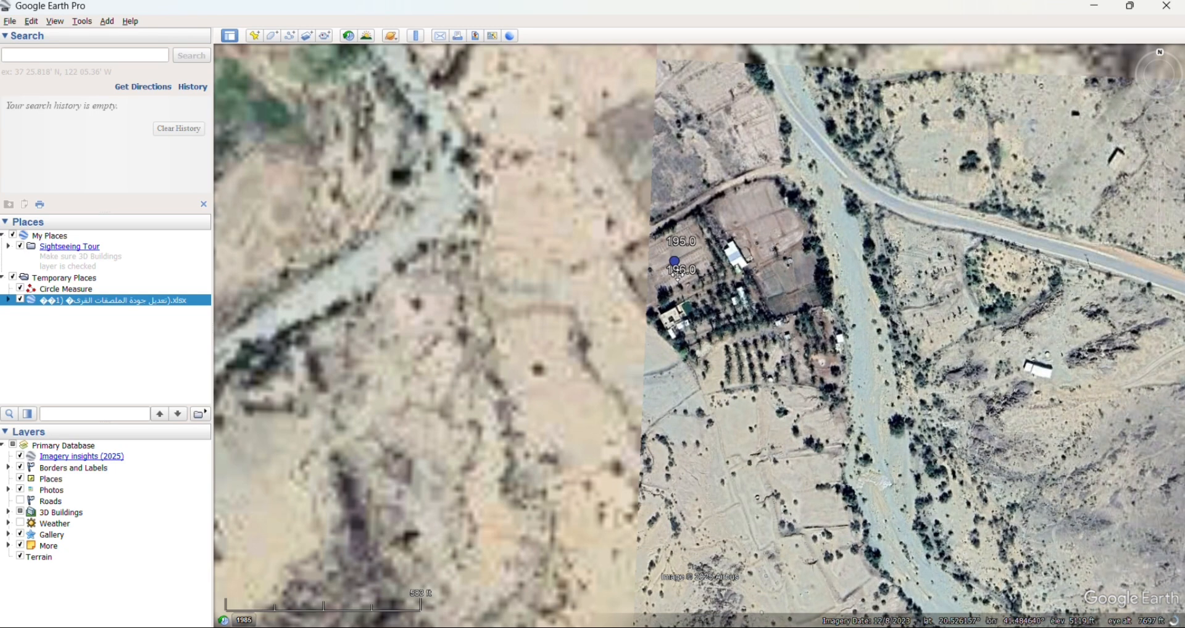
pyautogui.click(678, 264)
pyautogui.scroll(3, 679, 265)
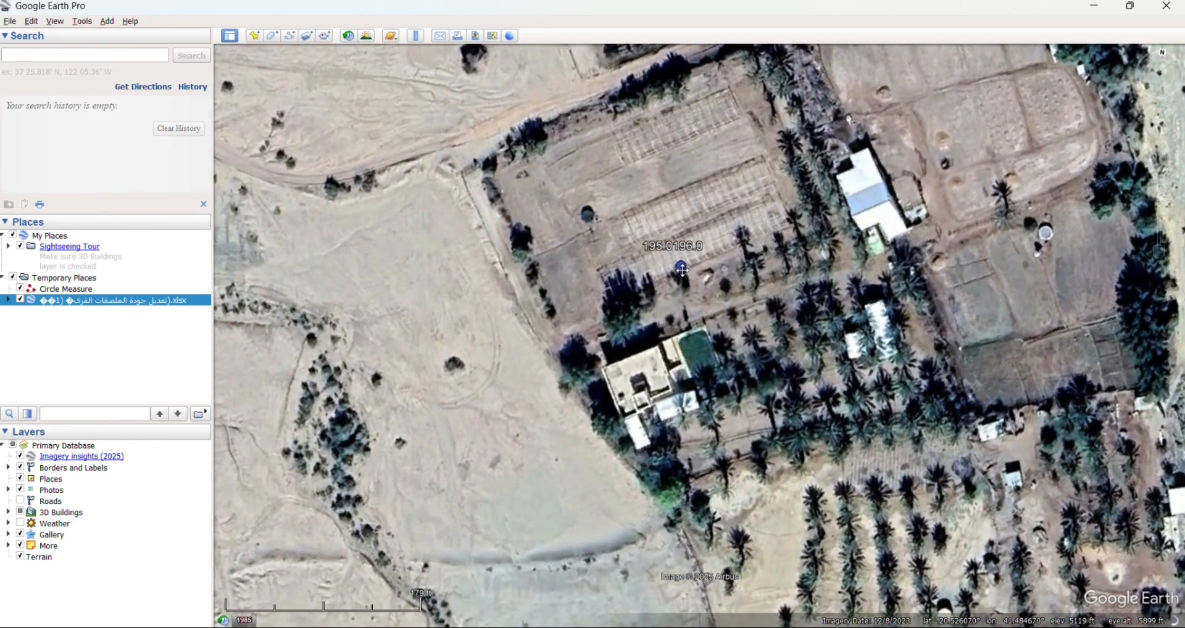
pyautogui.click(682, 269)
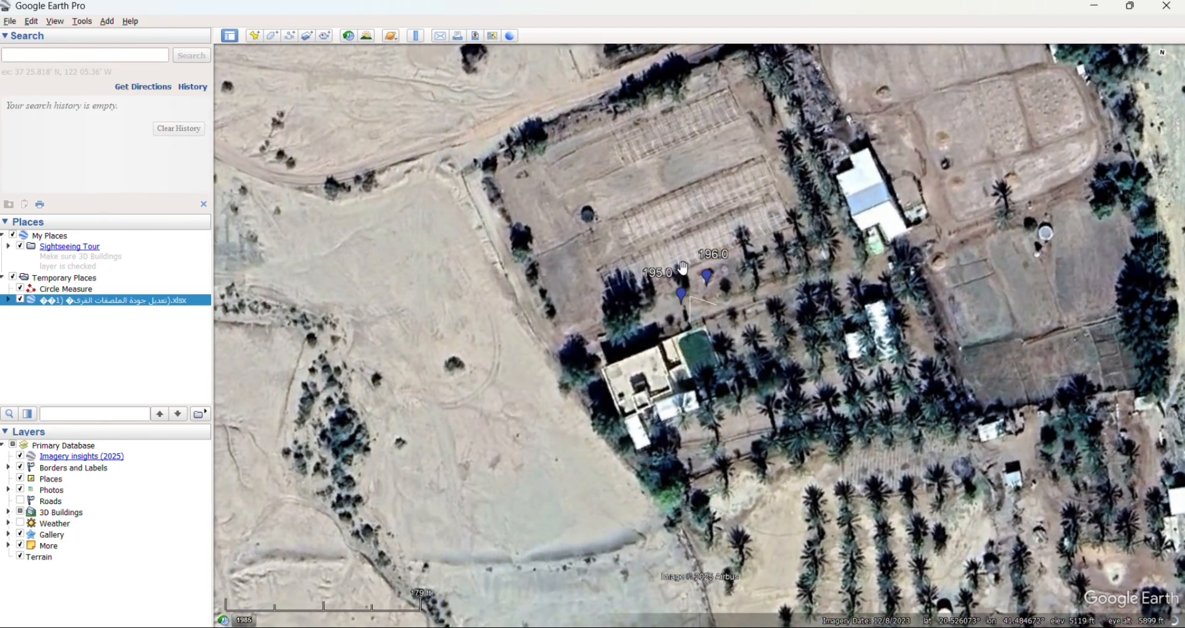
pyautogui.scroll(-5, 695, 279)
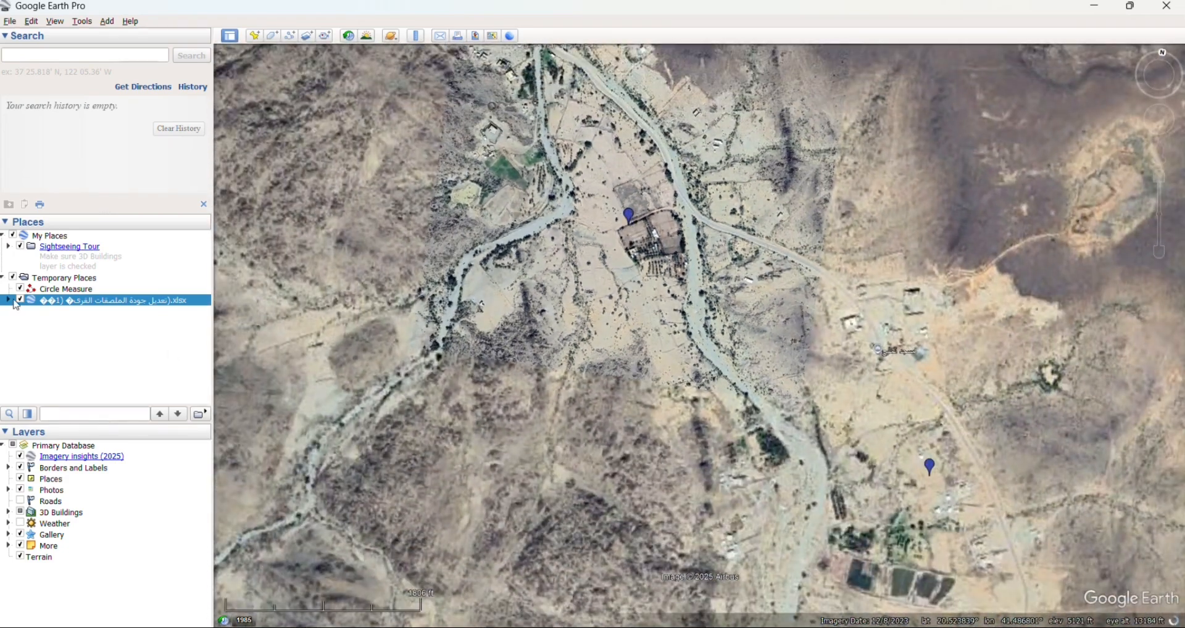
# - Expand the imported KML layer under Temporary Places and look through its numbered placemarks and their X/Y coordinates
pyautogui.click(8, 300)
pyautogui.scroll(-10, 77, 315)
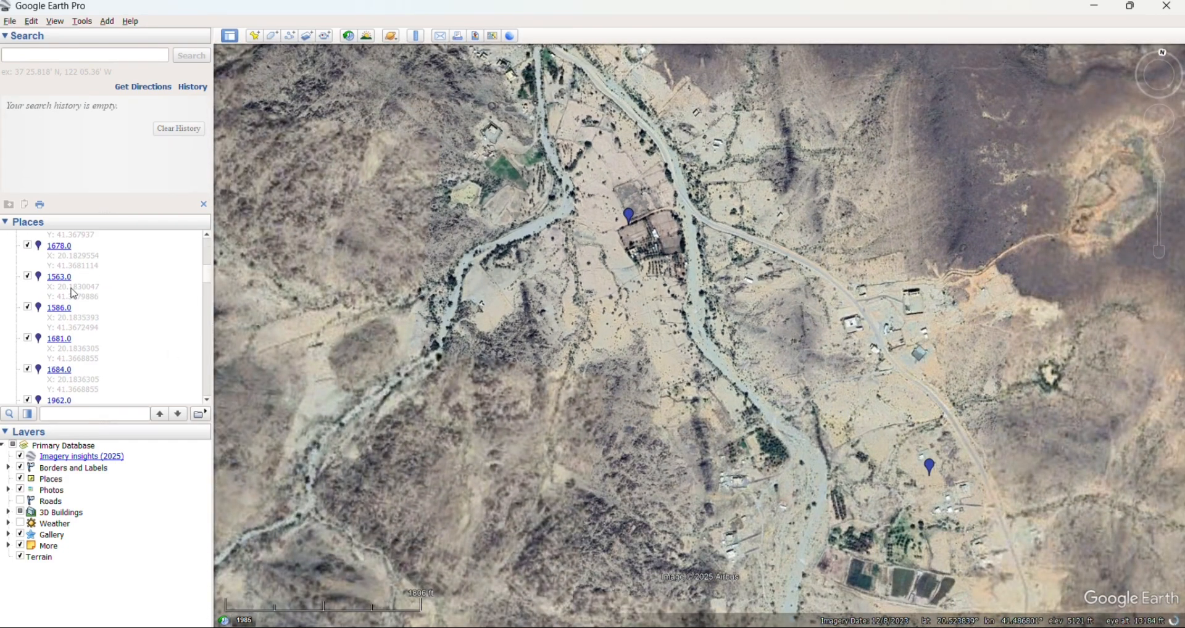
pyautogui.scroll(-10, 71, 289)
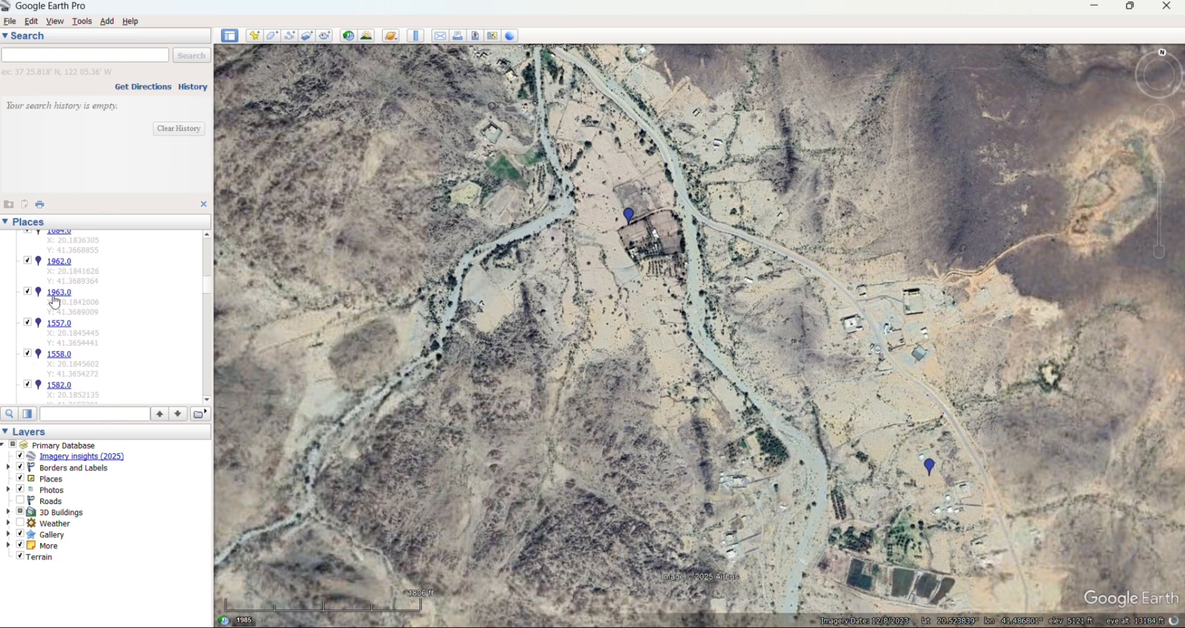
pyautogui.scroll(-10, 68, 321)
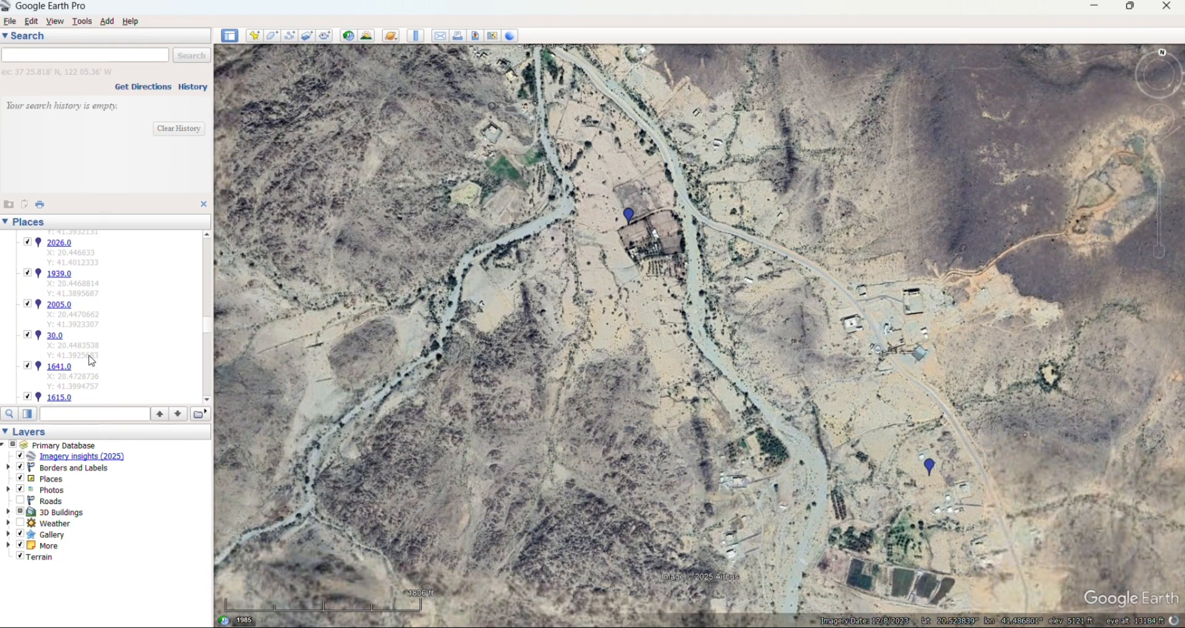
pyautogui.scroll(-10, 92, 361)
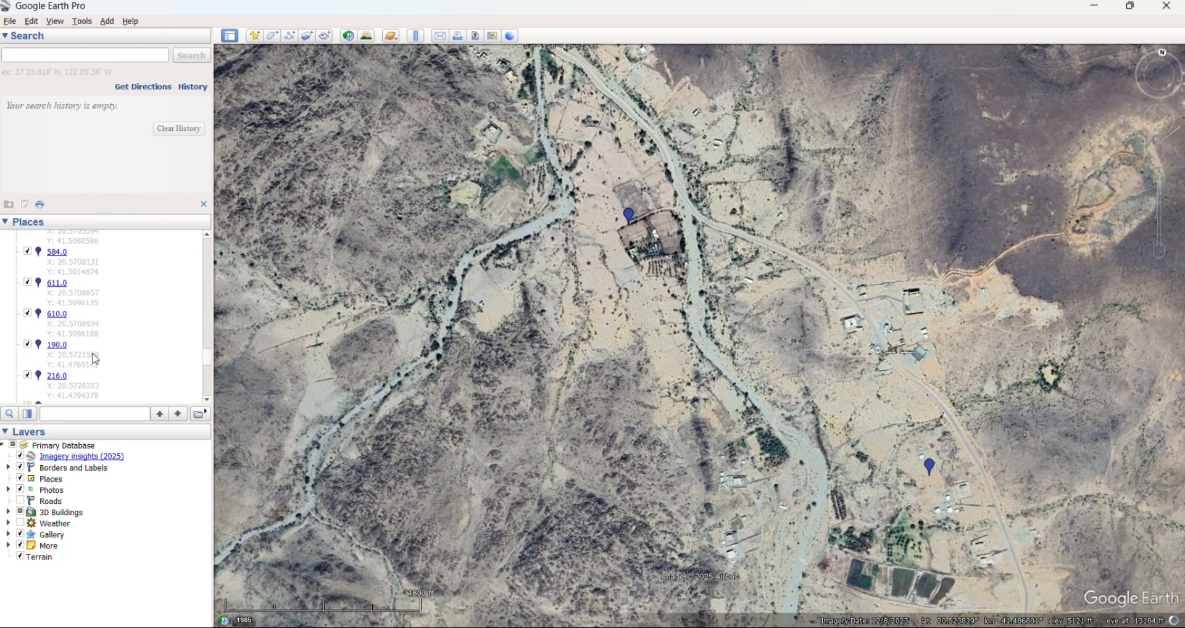
pyautogui.scroll(-3, 95, 359)
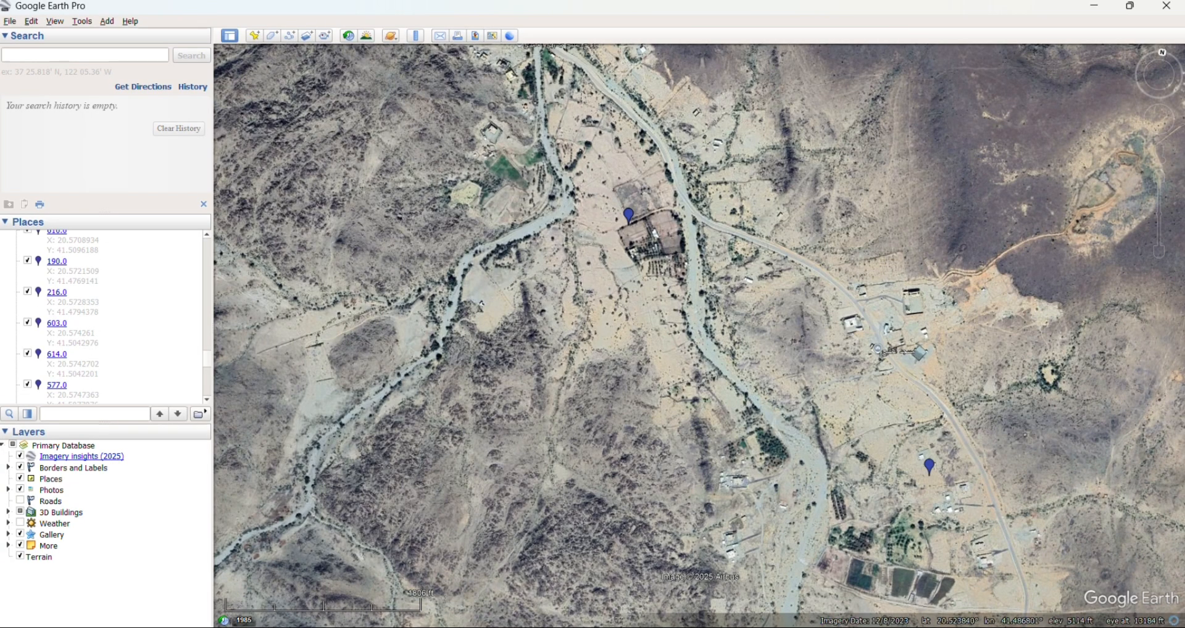
# - Switch to Google My Maps, expand the layer's All items list and review its numbered points and their markers on the map
pyautogui.hotkey('alt', 'Tab')
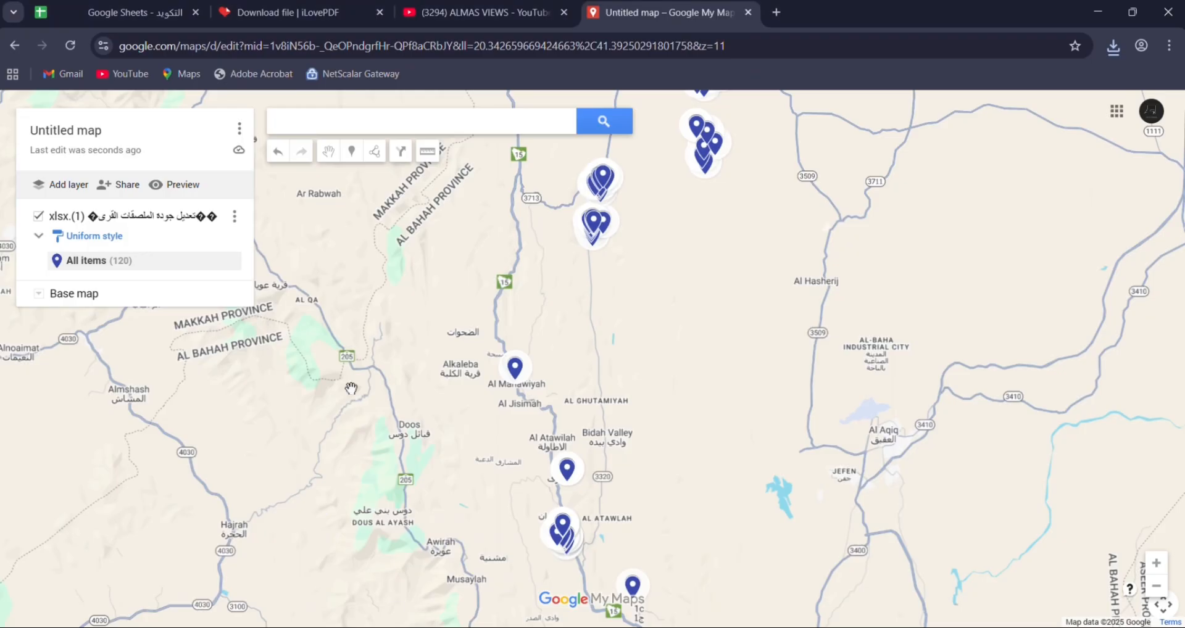
pyautogui.click(38, 236)
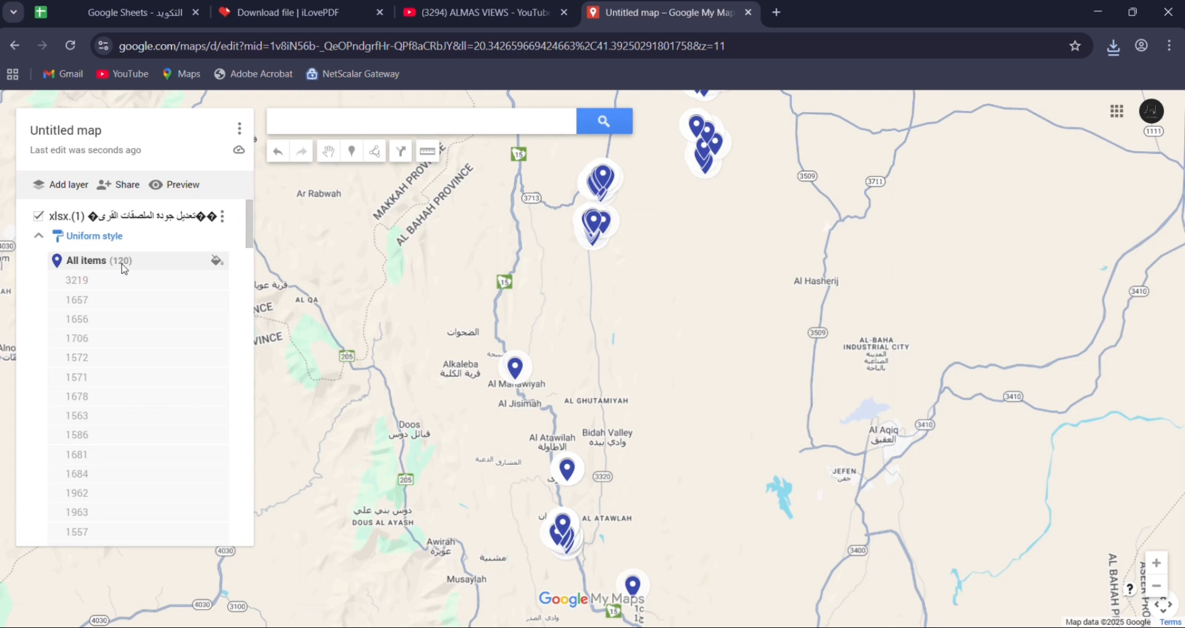
pyautogui.scroll(-20, 123, 383)
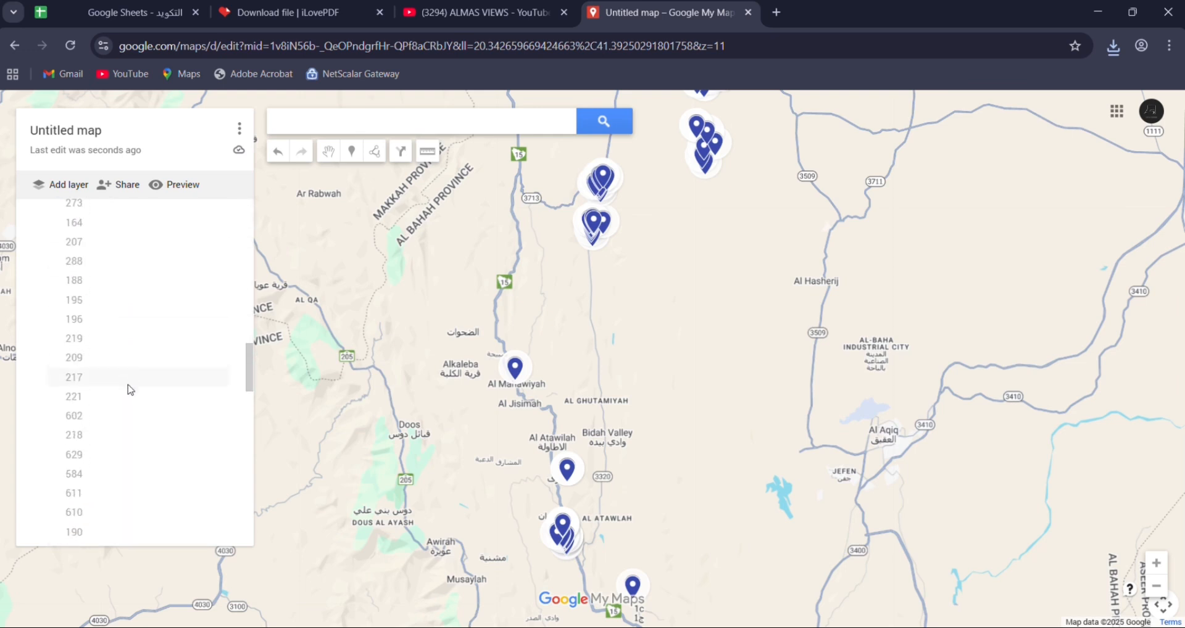
pyautogui.scroll(-3, 120, 461)
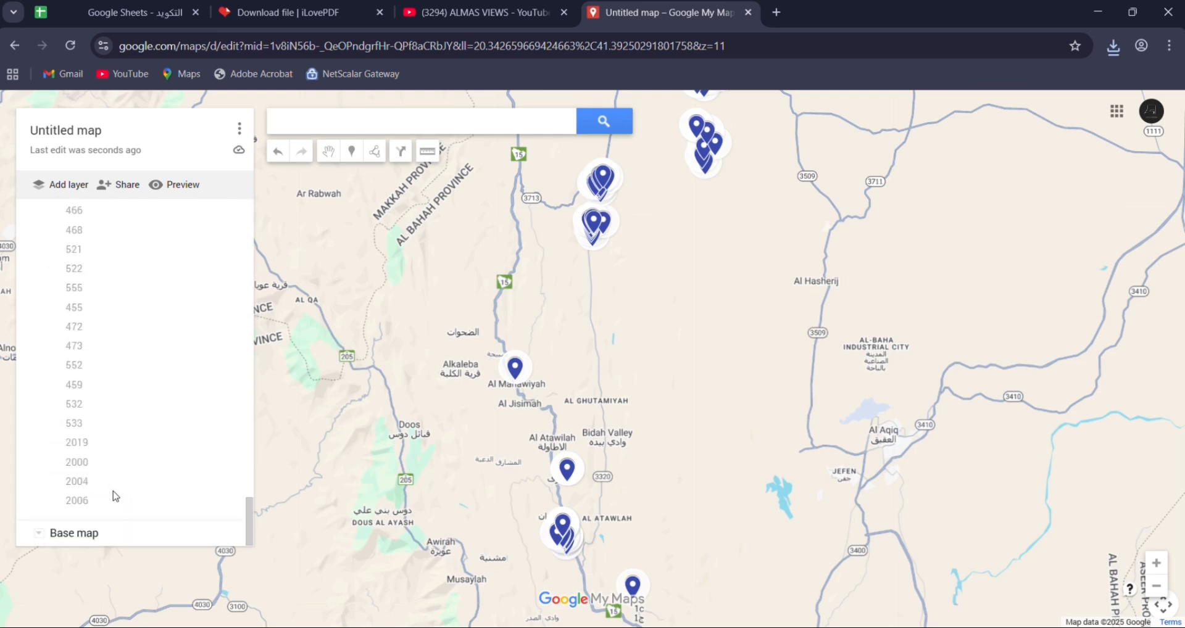
pyautogui.scroll(20, 112, 492)
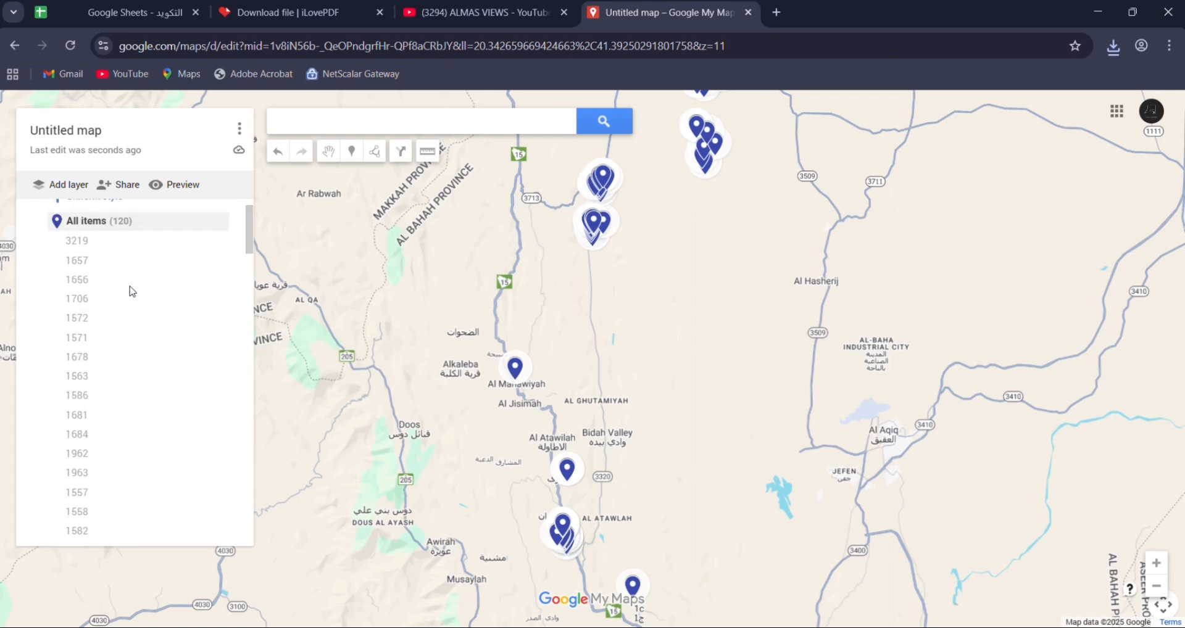
pyautogui.scroll(2, 131, 287)
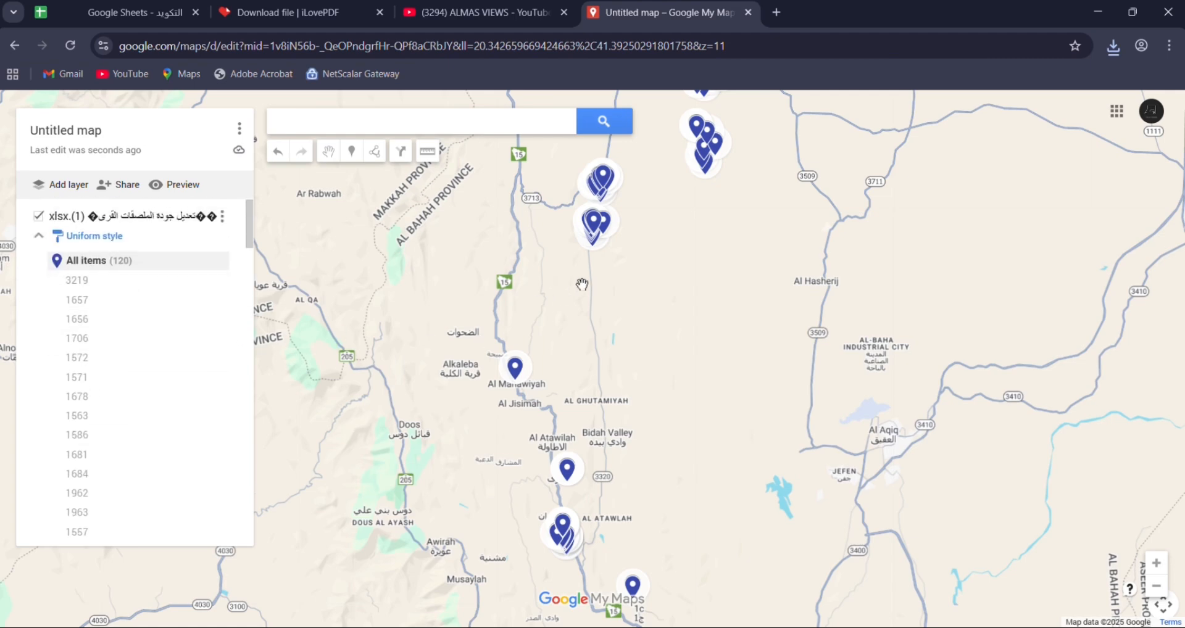
pyautogui.scroll(-2, 582, 284)
pyautogui.scroll(2, 603, 292)
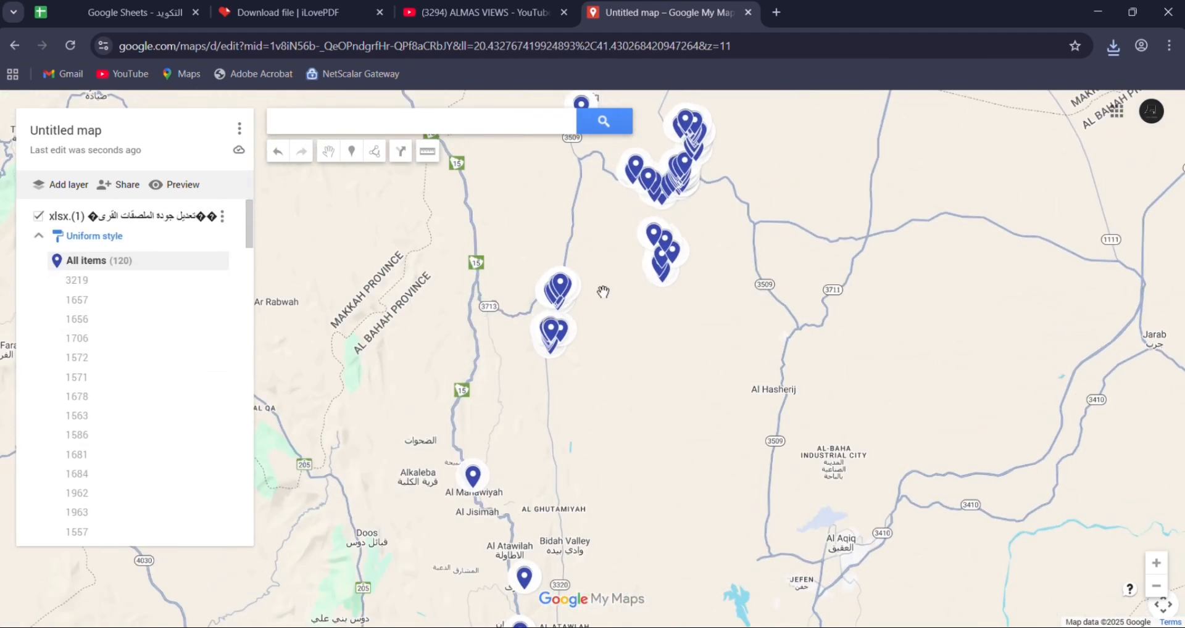